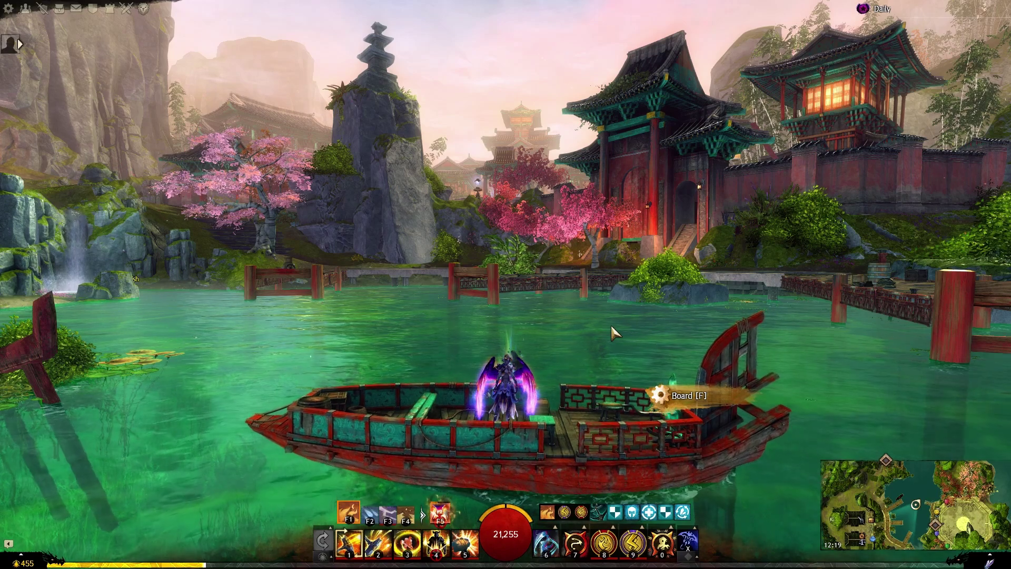
- Check the bags in the inventory and the friends in the Contacts list
key(i)
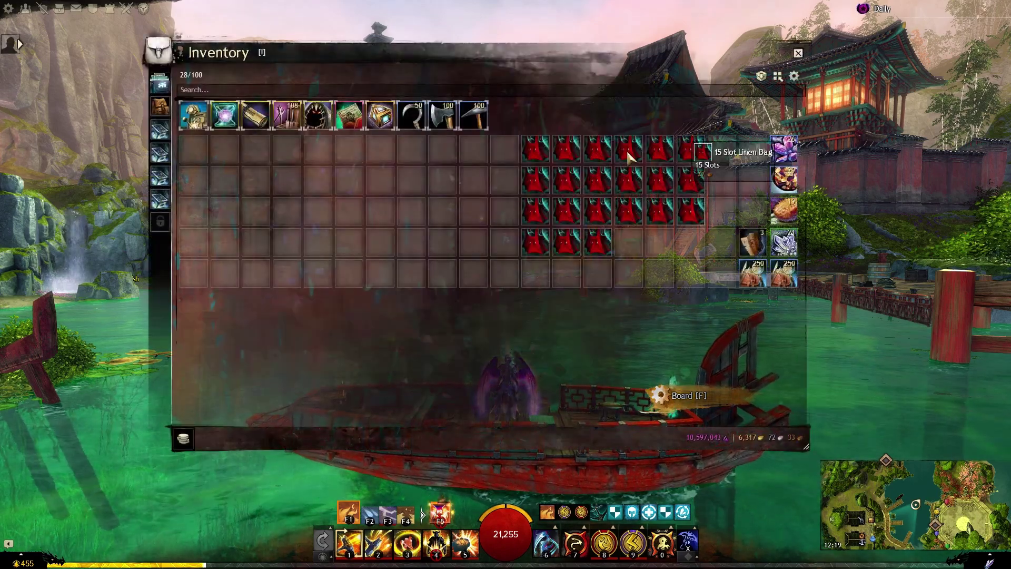
key(i)
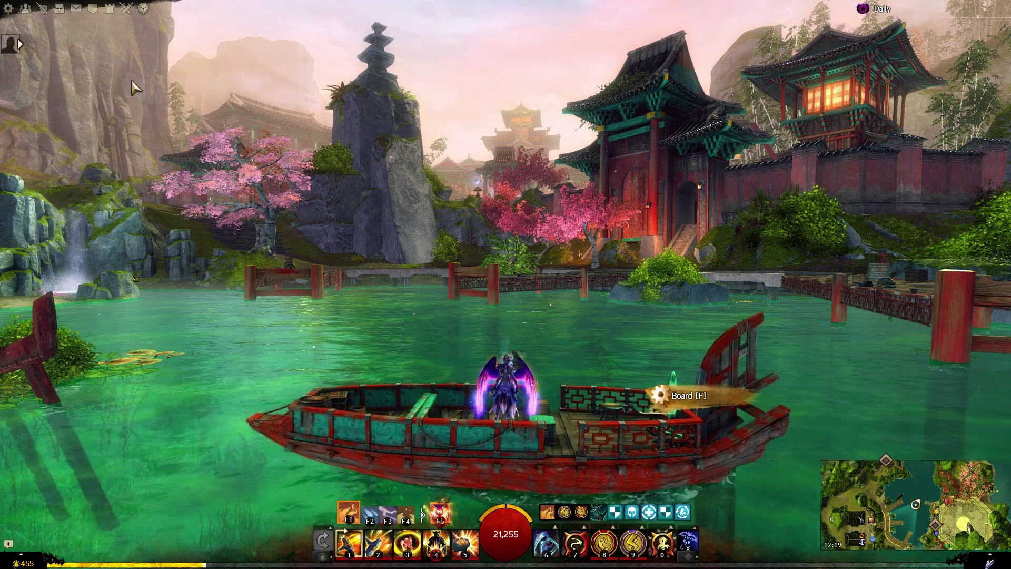
click(25, 8)
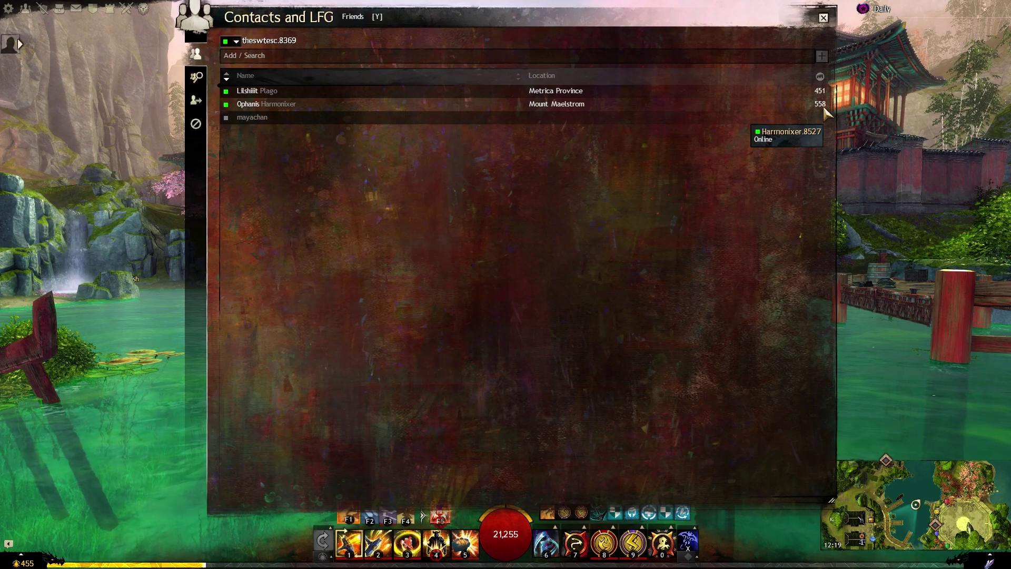
click(825, 24)
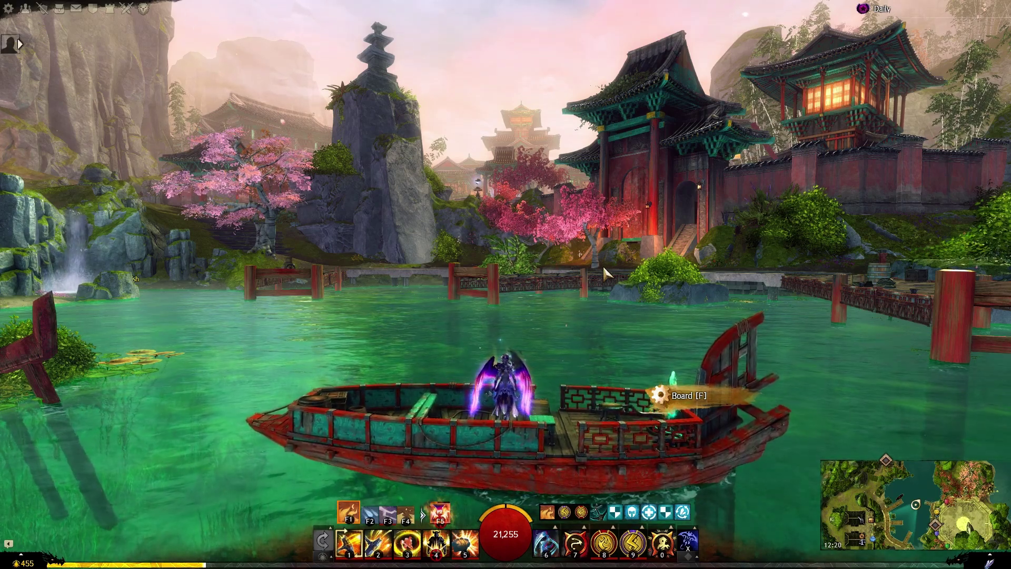
- Look over the linen bags again, then switch to the GW2 Efficiency calculator in Chrome
key(i)
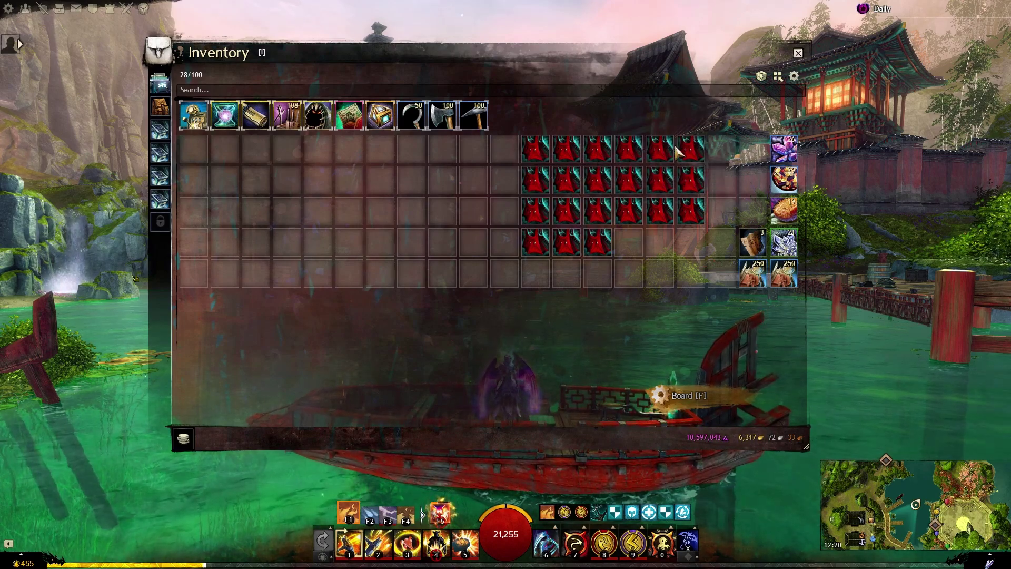
mouse_move(691, 211)
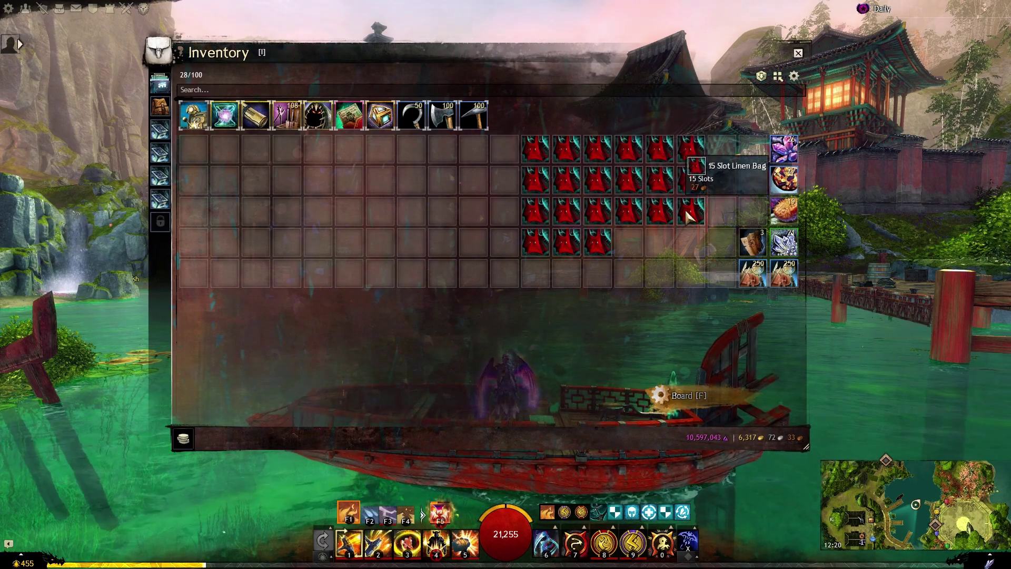
key(i)
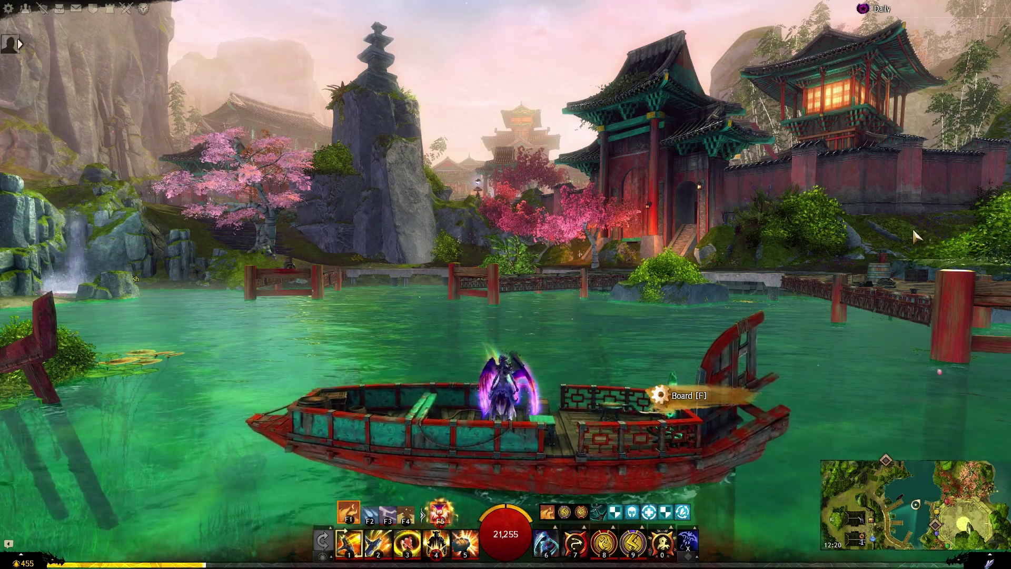
key(alt+Tab)
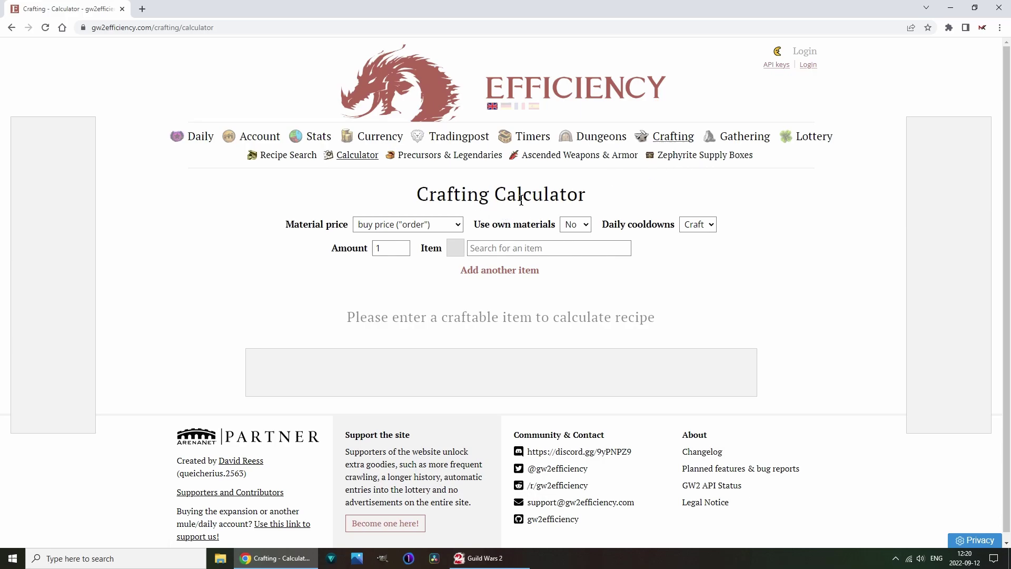
- Enter Deldrimor Steel Ingot ('deldrimo') and Elonian Leather Square ('elonian leather') as calculator items
click(502, 252)
text(deldrimo)
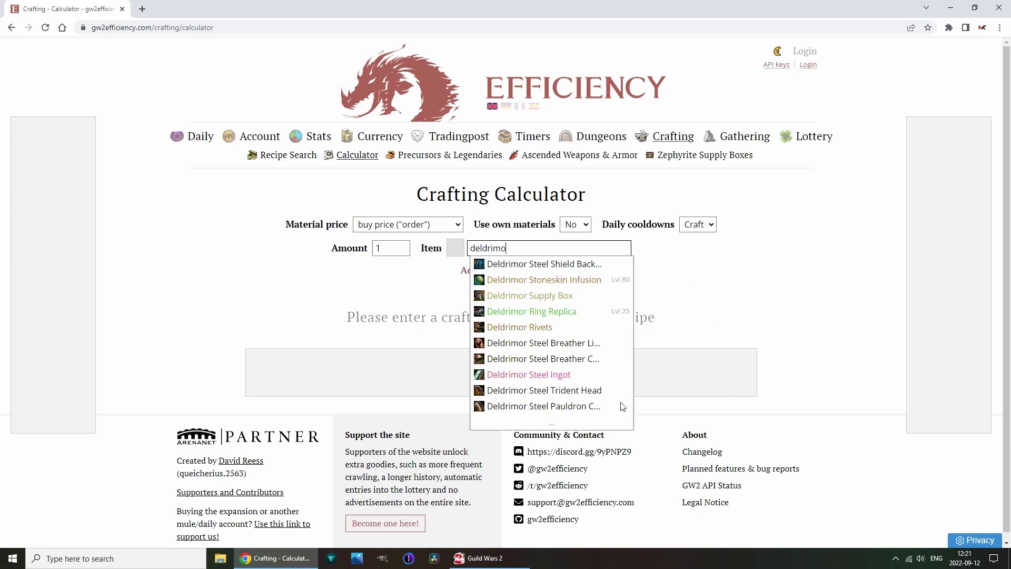
click(551, 375)
click(532, 267)
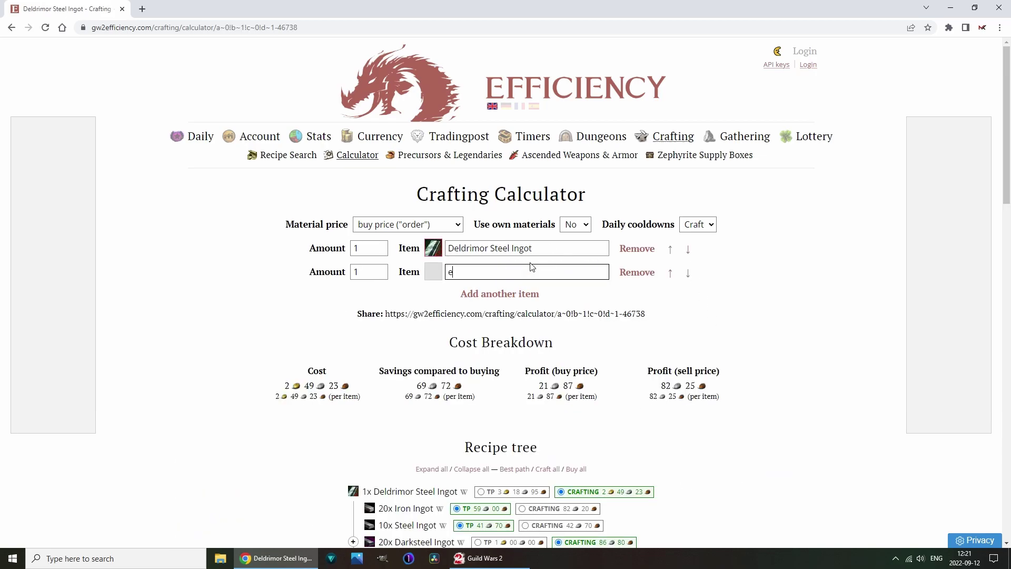
text(elonian leather)
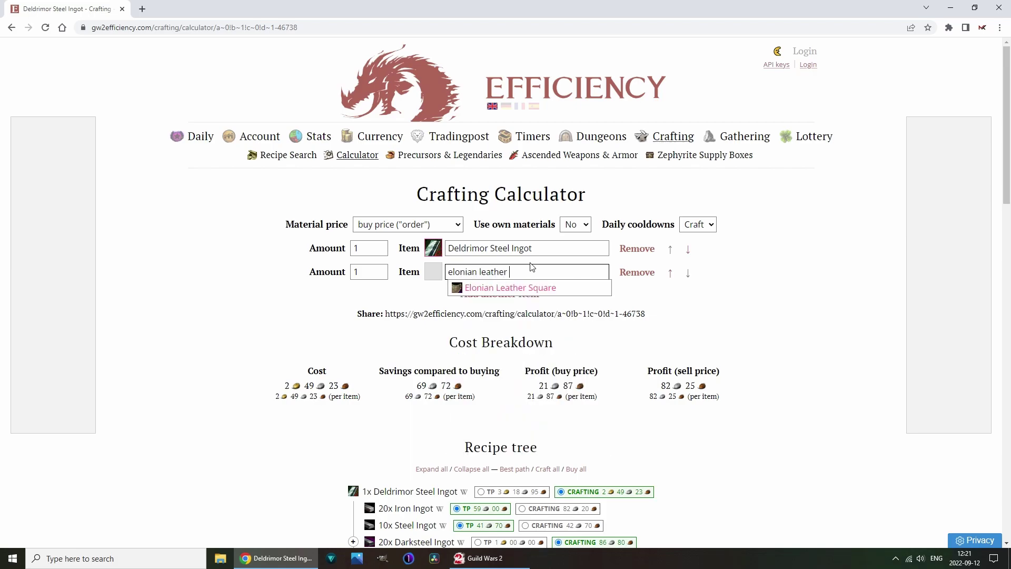
click(541, 287)
- Scroll the recipe tree and highlight the Deldrimor Steel Ingot name
scroll(533, 342, down, 1)
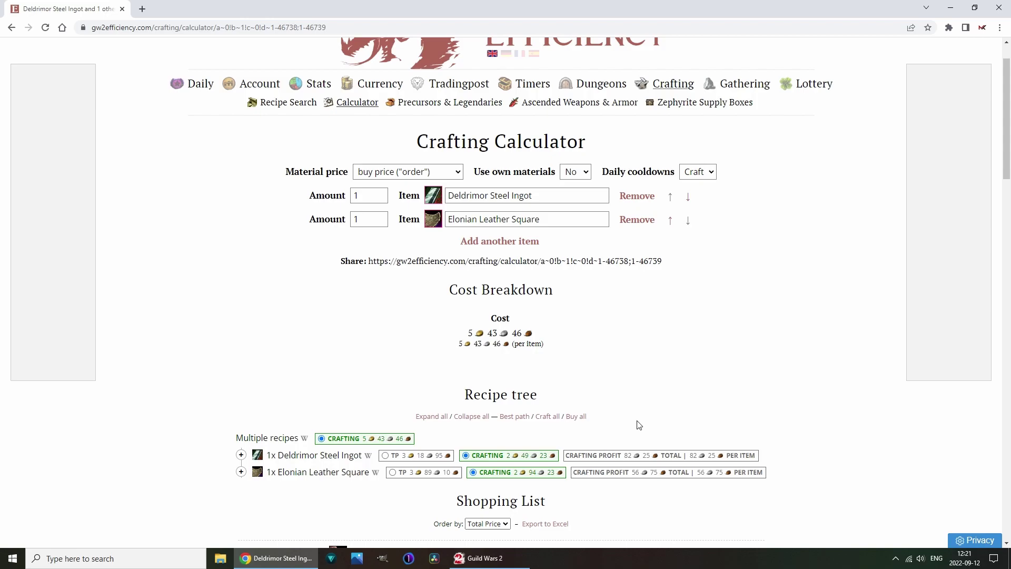
drag(280, 456, 358, 451)
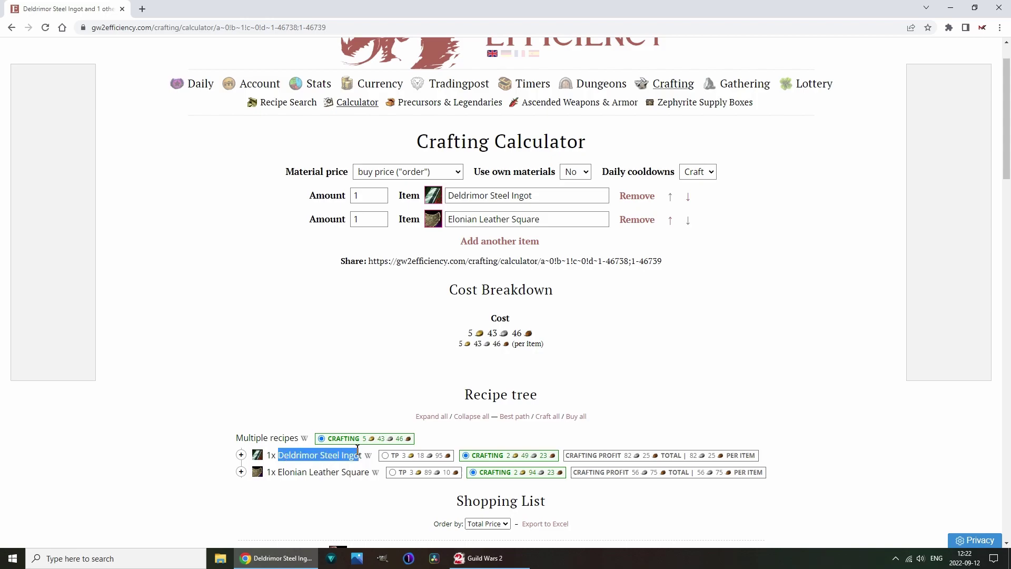
click(699, 411)
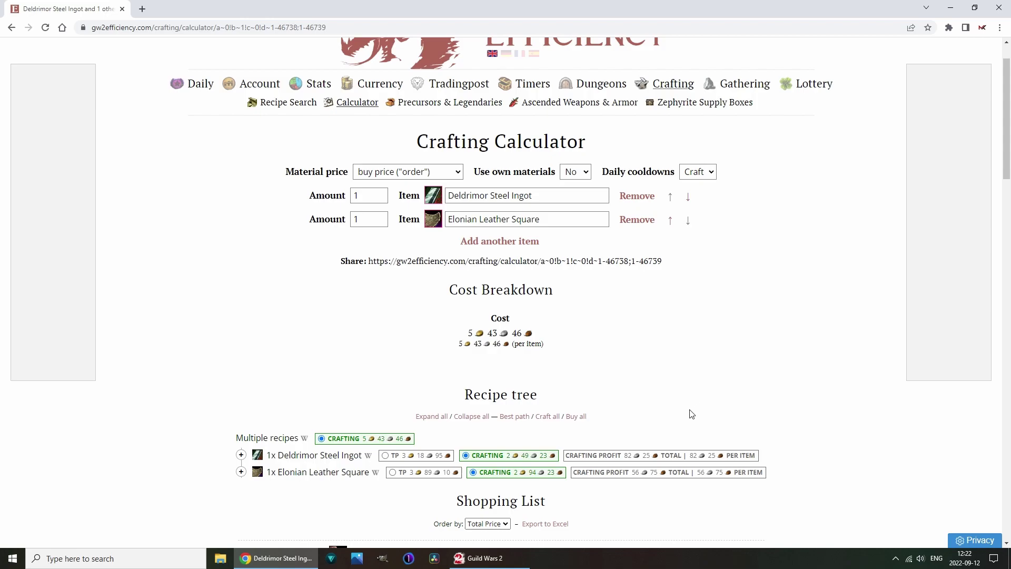
scroll(532, 367, up, 1)
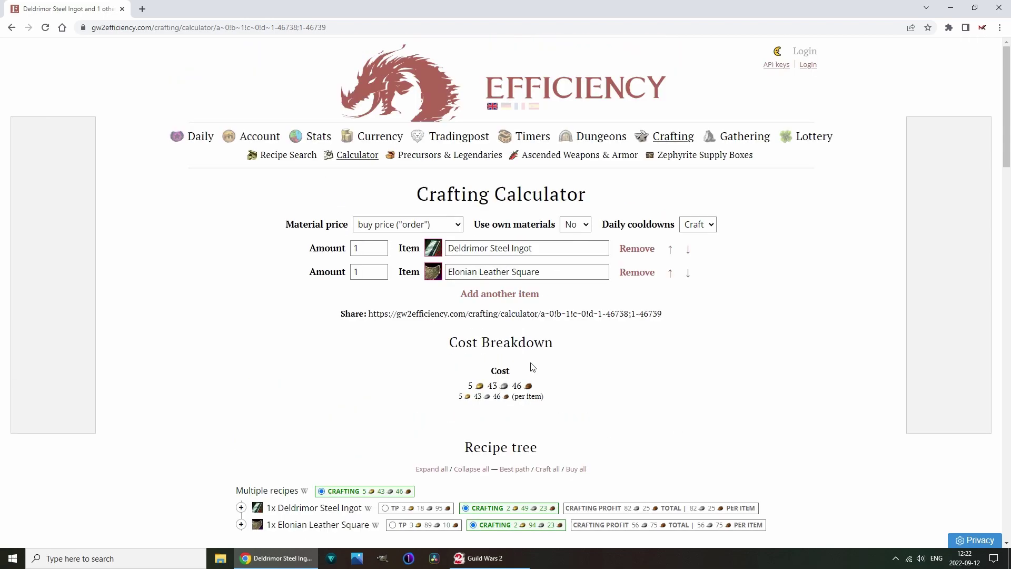
scroll(532, 367, down, 1)
- Price materials at sell price, revert to buy price, and add a third item row
click(430, 173)
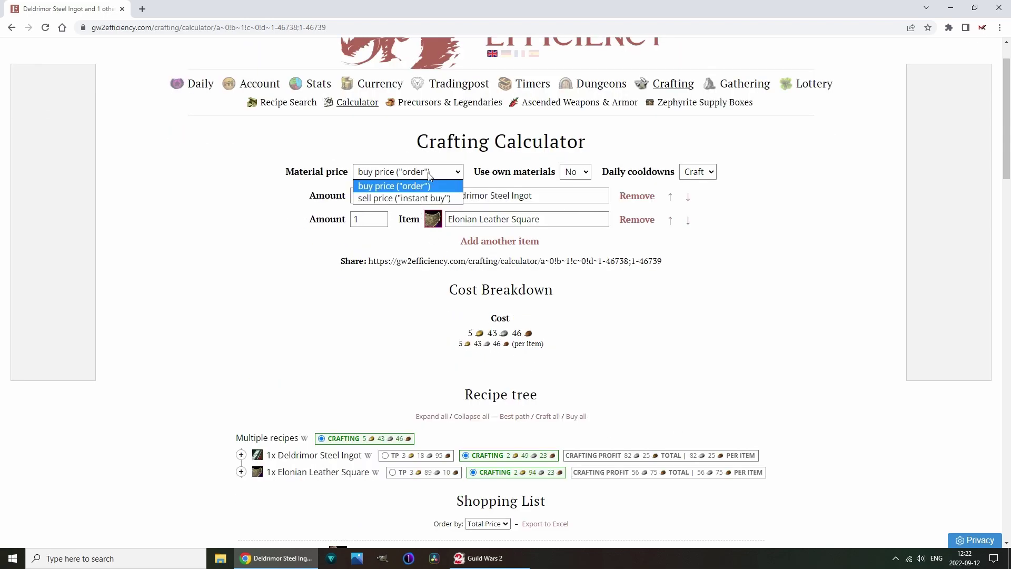
click(410, 199)
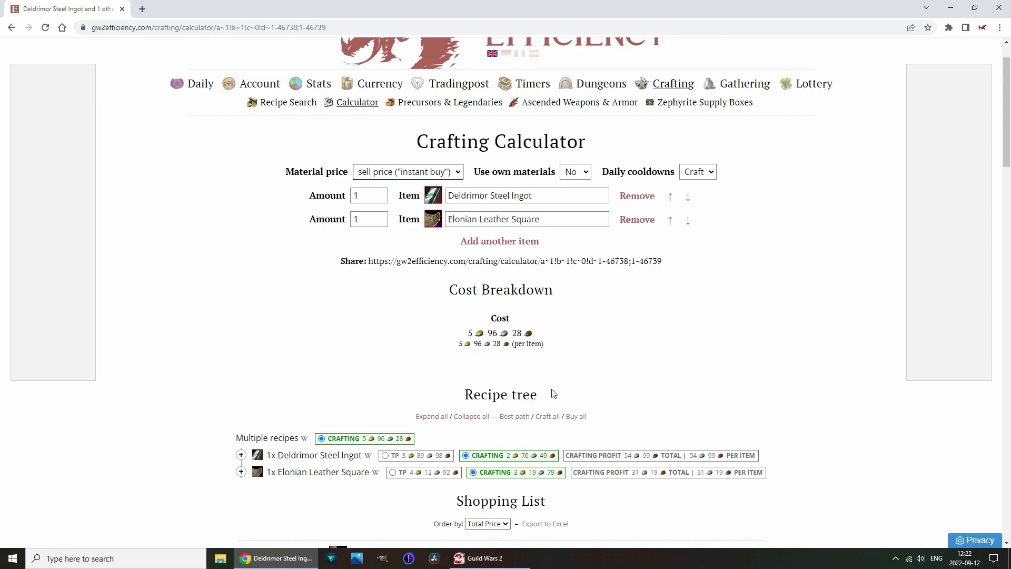
click(422, 171)
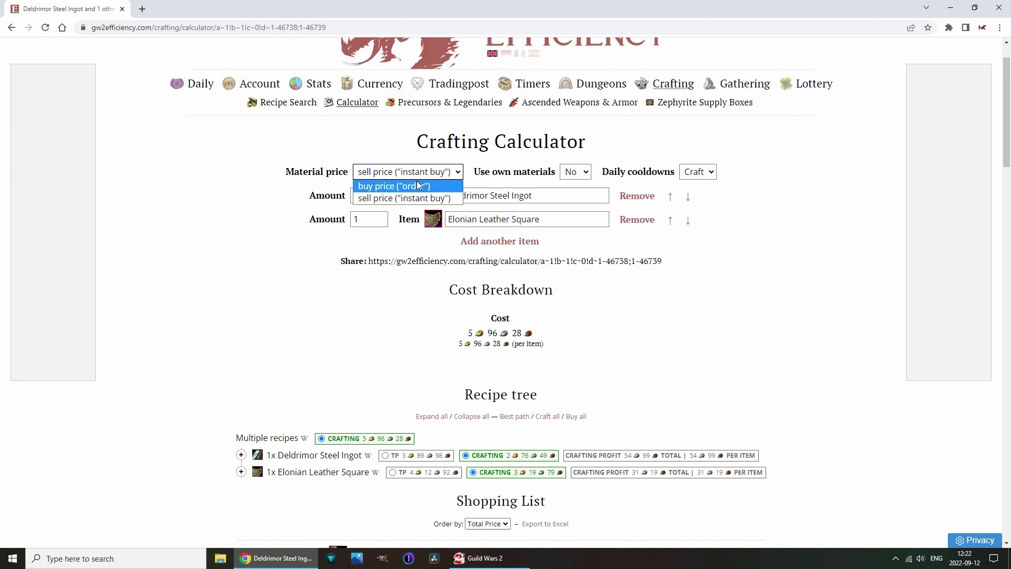
click(417, 185)
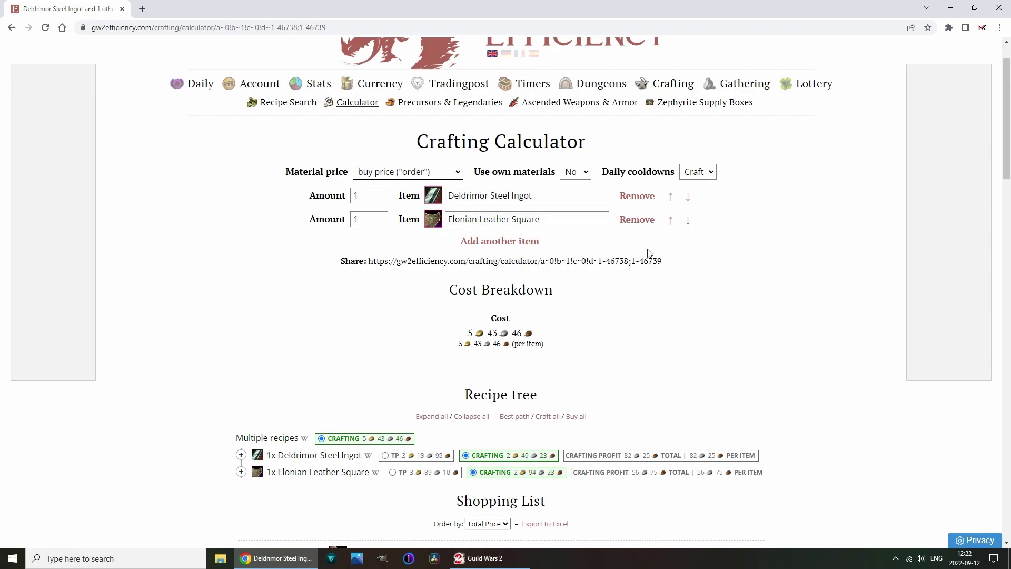
click(474, 241)
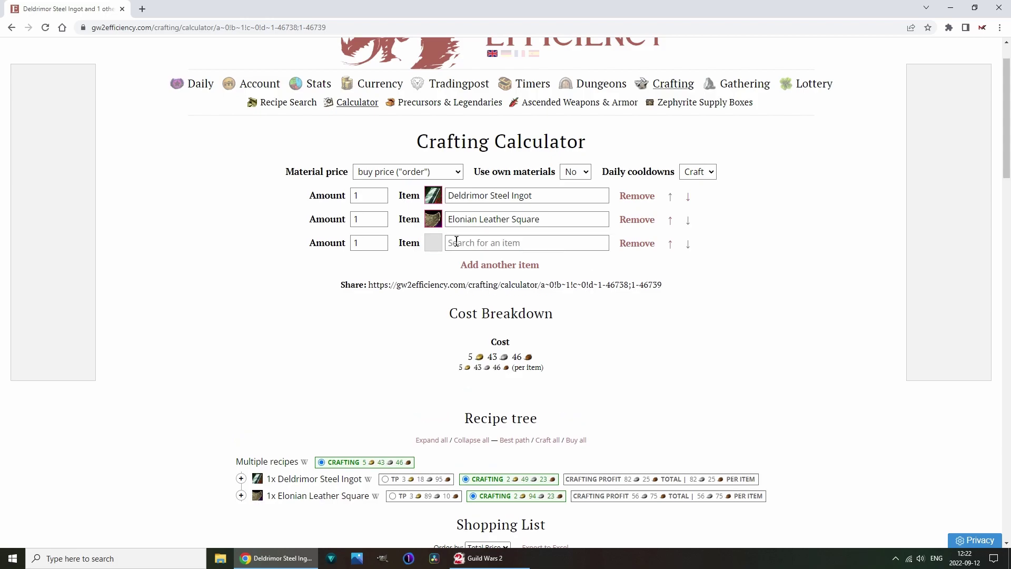
- Add Piece of Skyscale Food and Extra-Pungent Skyscale Treat as the third and fourth items
click(456, 241)
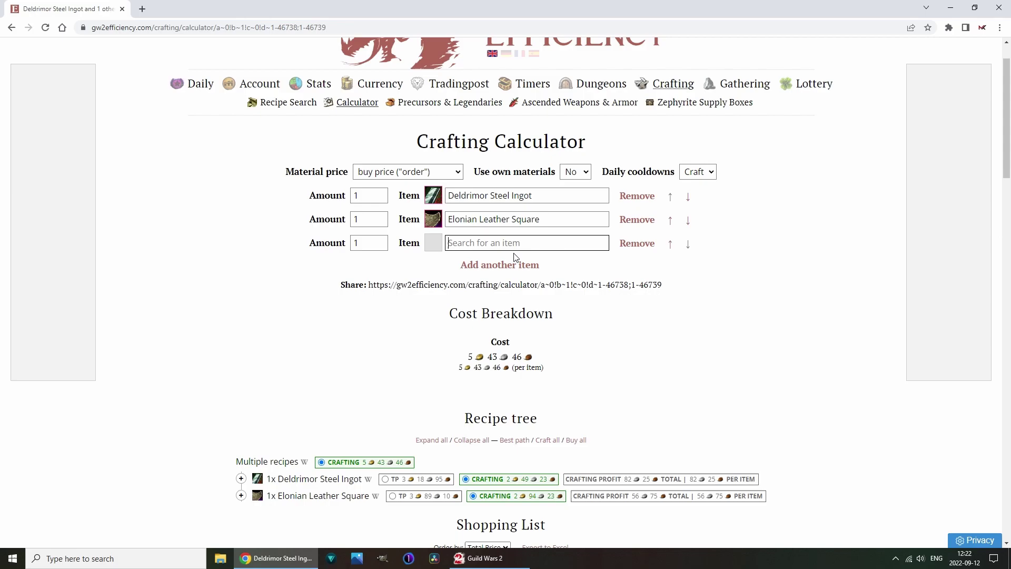
text(skys)
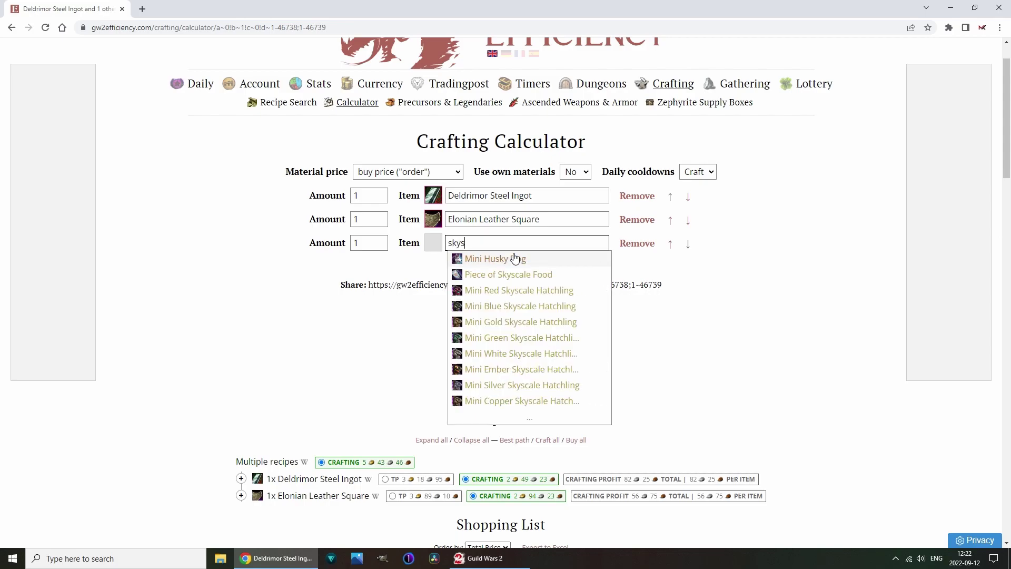
text(cale food)
click(515, 258)
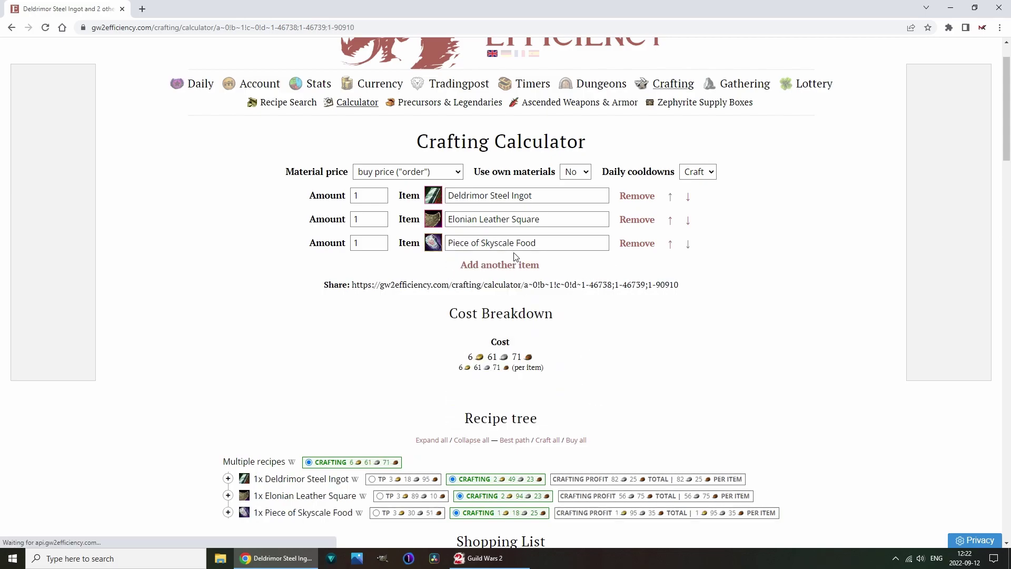
click(505, 269)
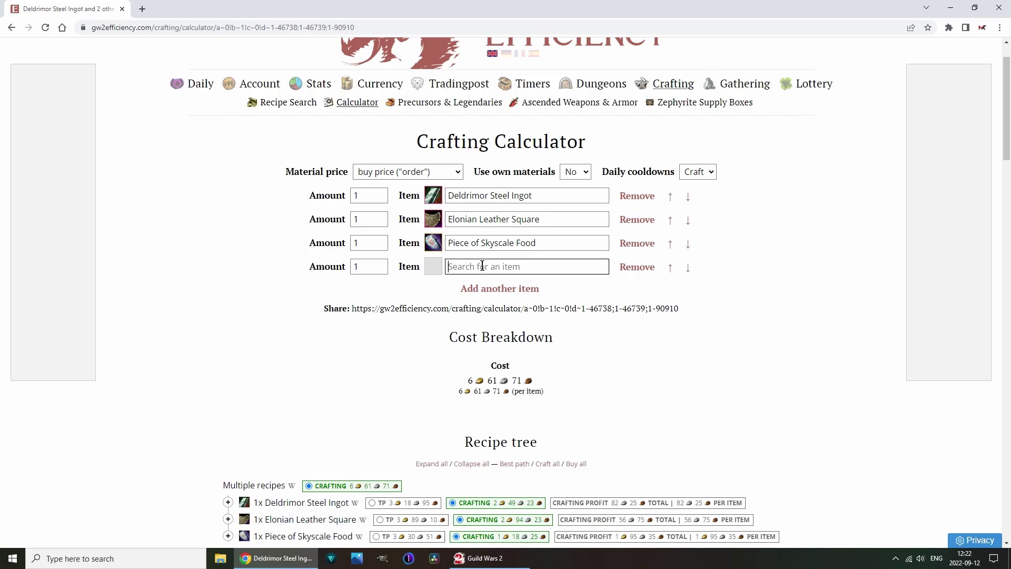
text(skys)
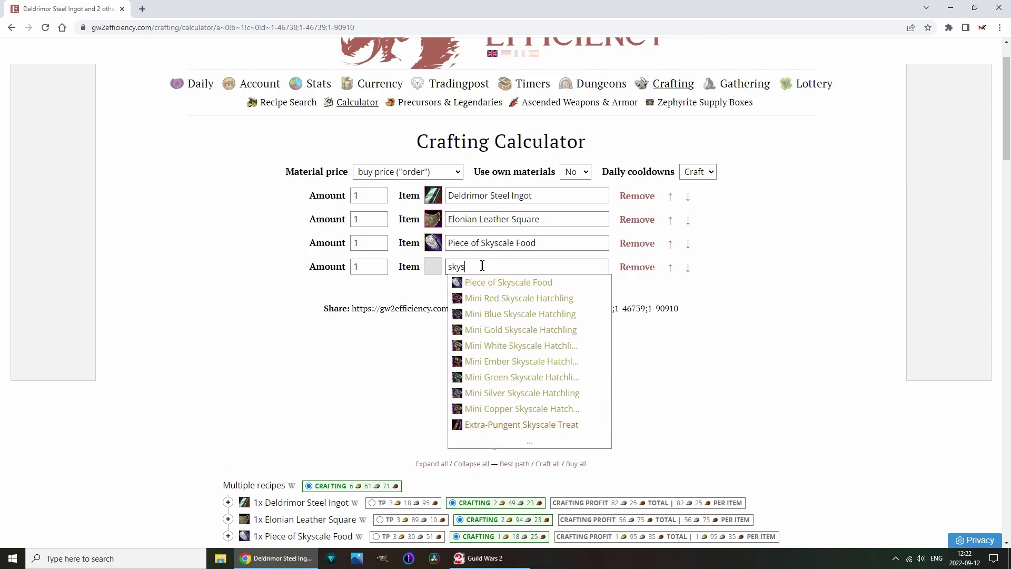
text(cale treat)
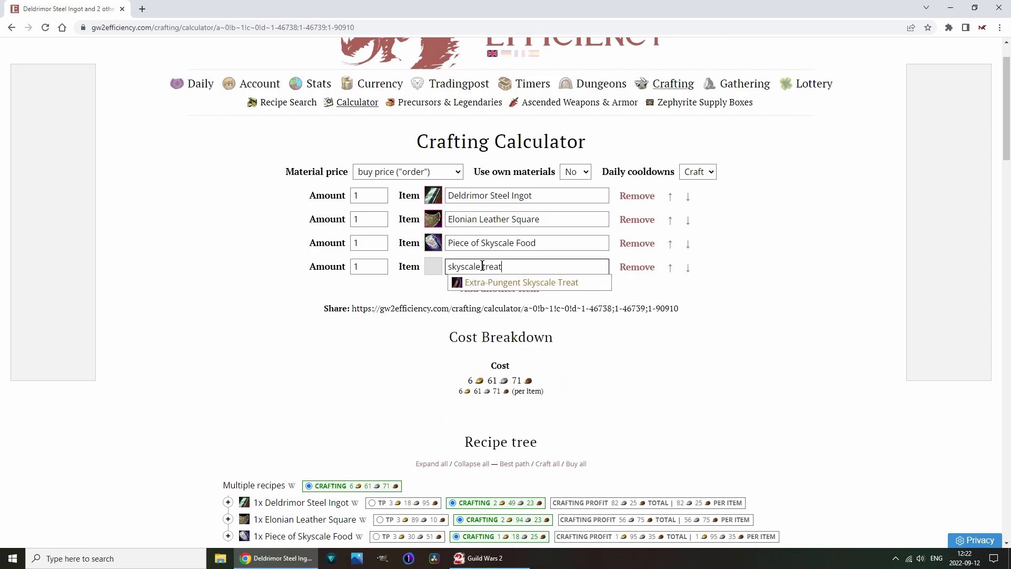
click(508, 279)
scroll(491, 330, down, 2)
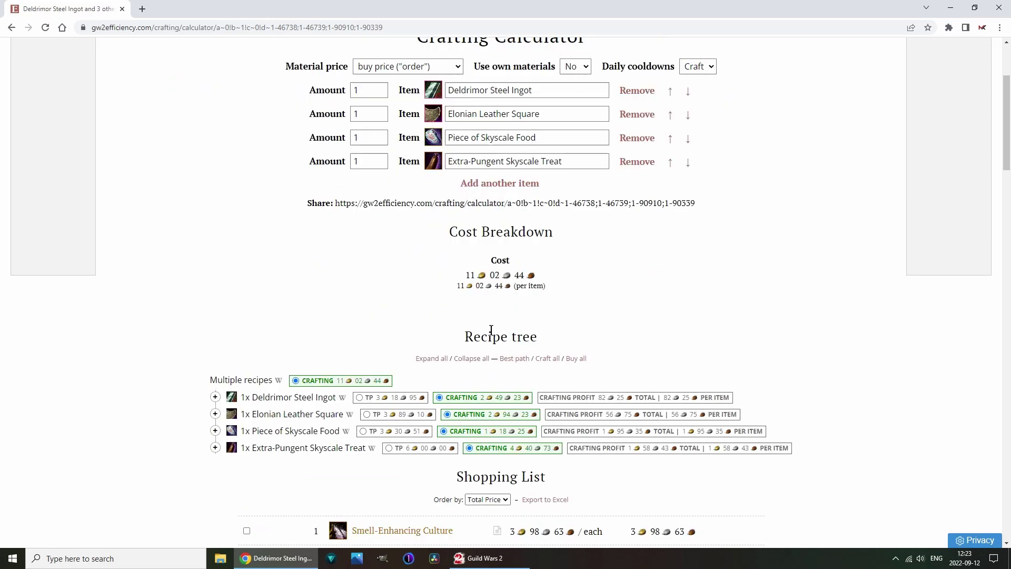
scroll(491, 329, up, 2)
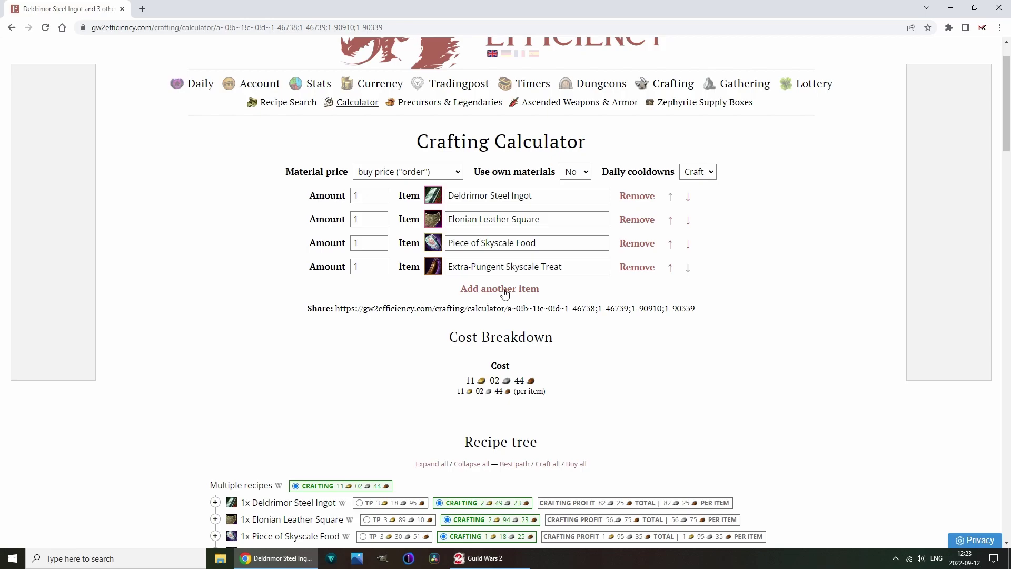
- Add Ley-Line Infused Tool as the fifth item, replacing the mistaken 'core' search
click(504, 289)
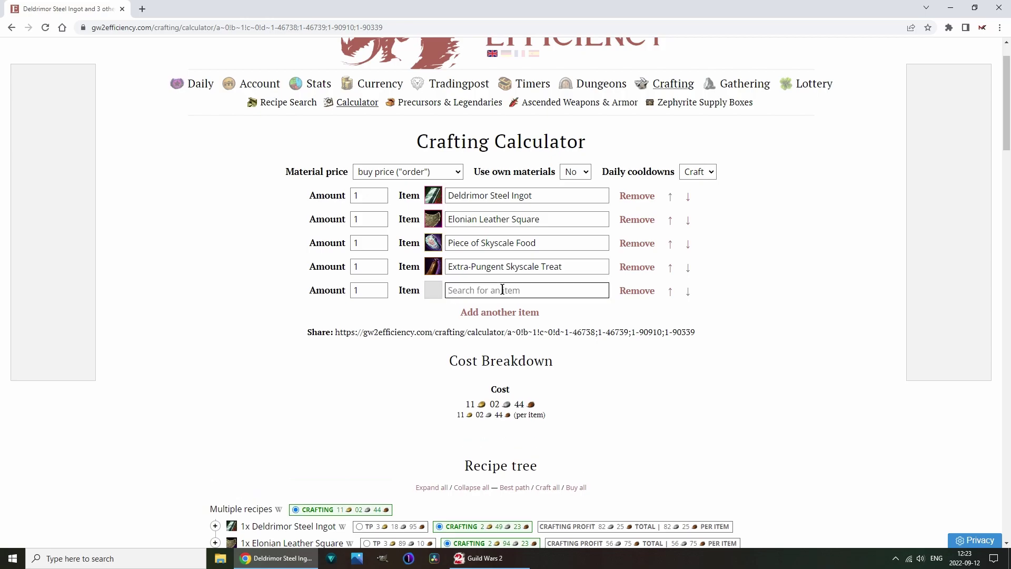
text(co)
text(re)
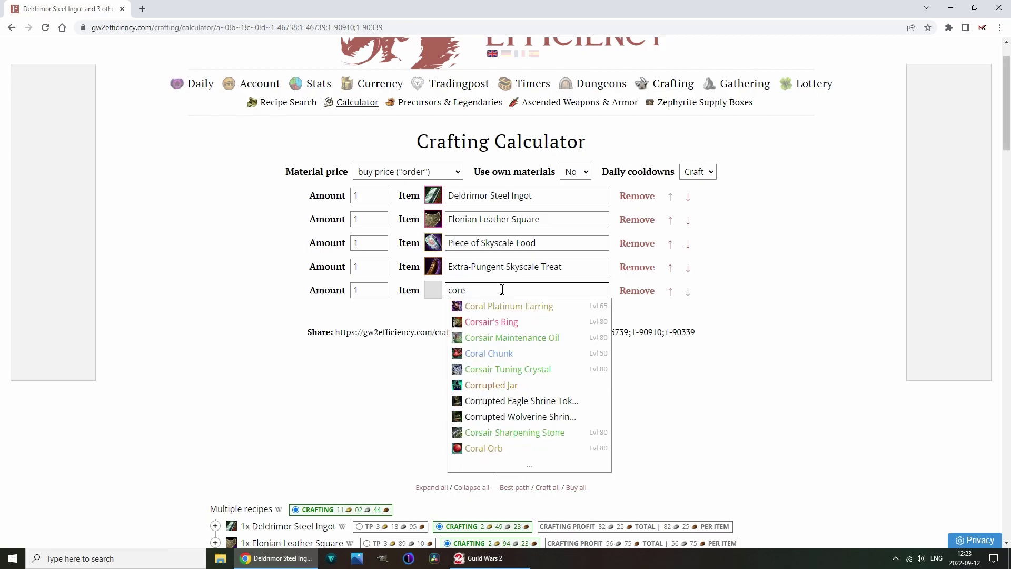
key(ctrl+a)
key(BackSpace)
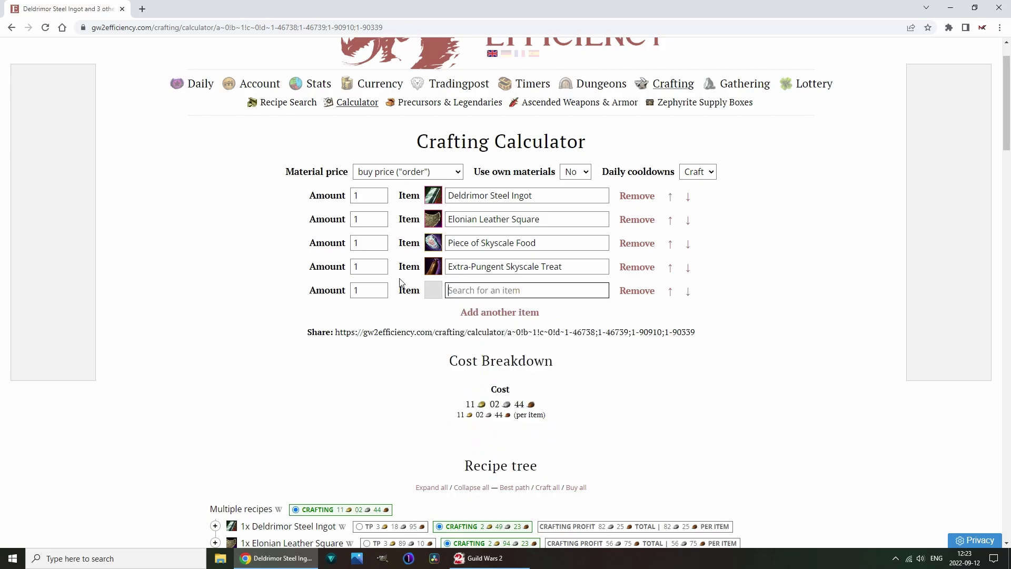
text(ley-)
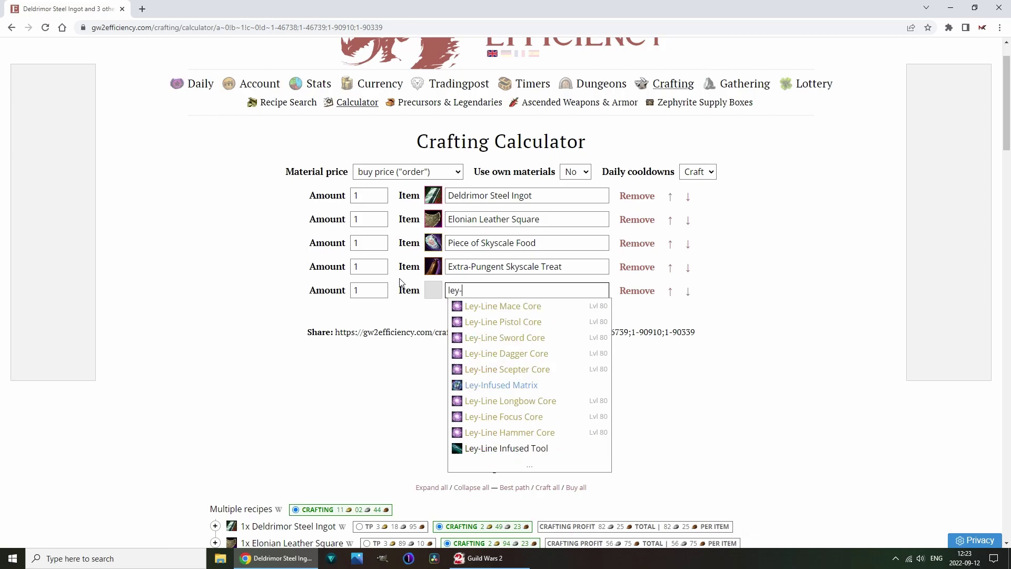
text(line)
click(489, 450)
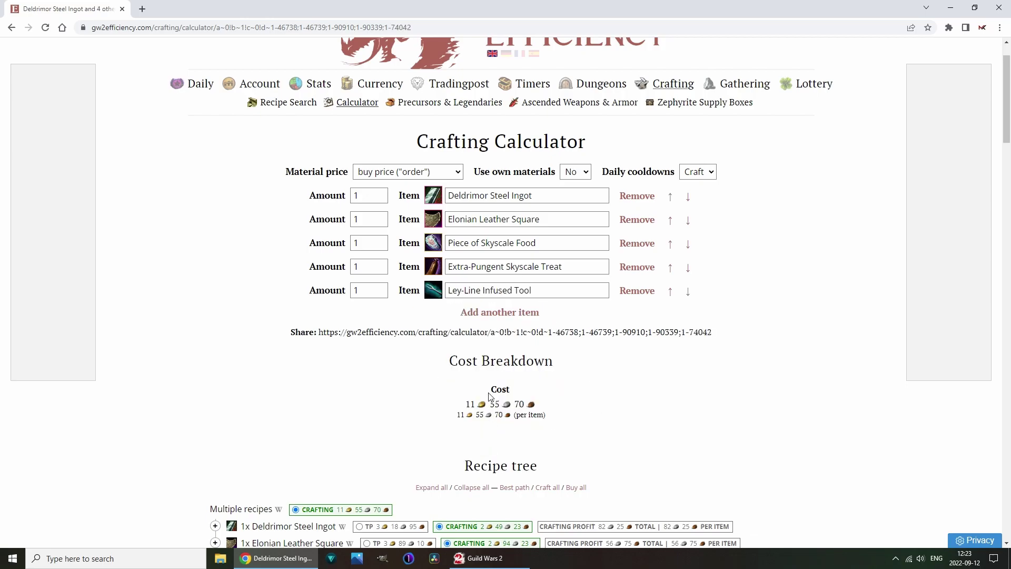
scroll(488, 396, down, 2)
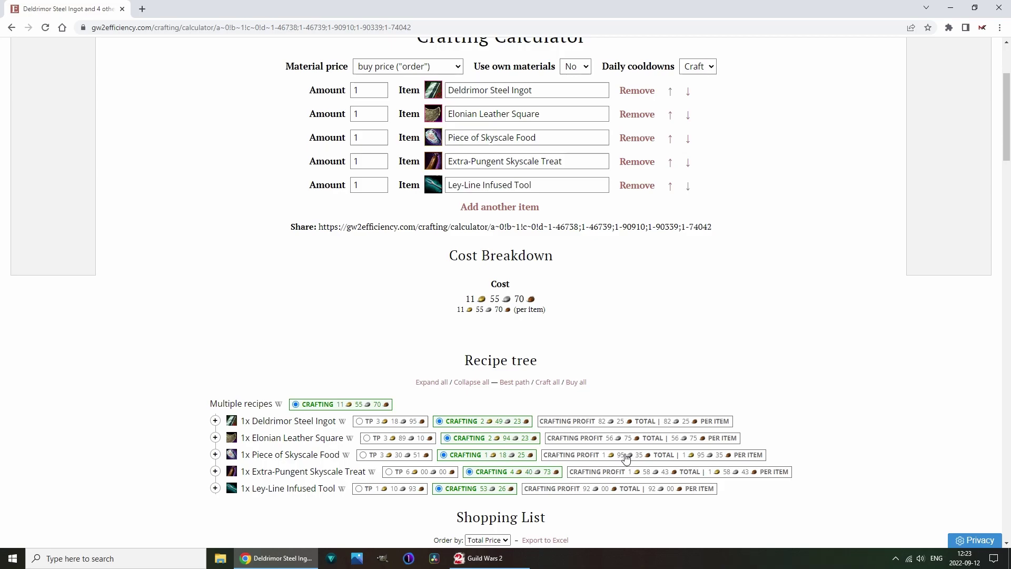
scroll(532, 226, up, 2)
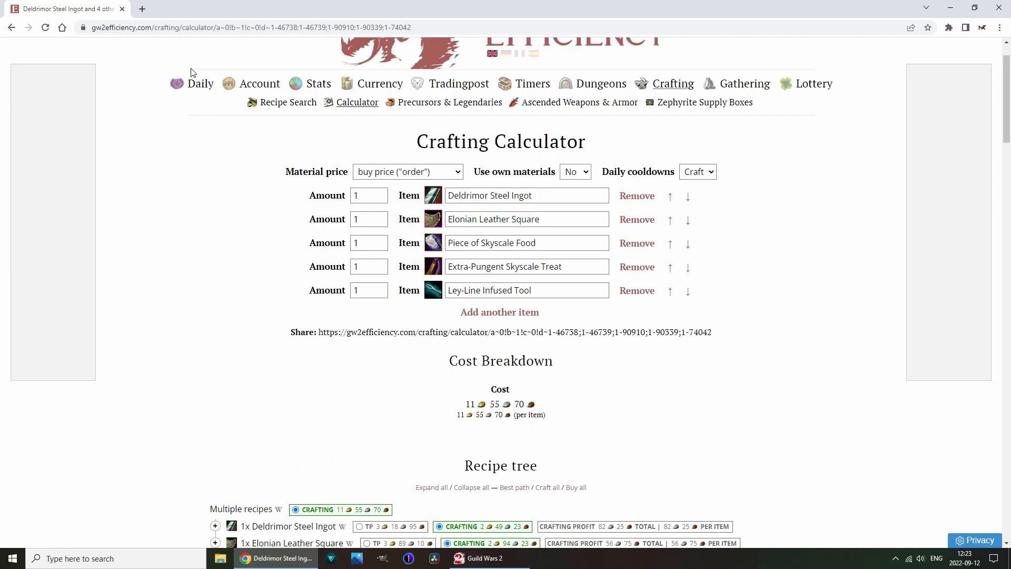
- Add Grow Lamp via a 'gr' search and expand its ingredients in the recipe tree
click(393, 289)
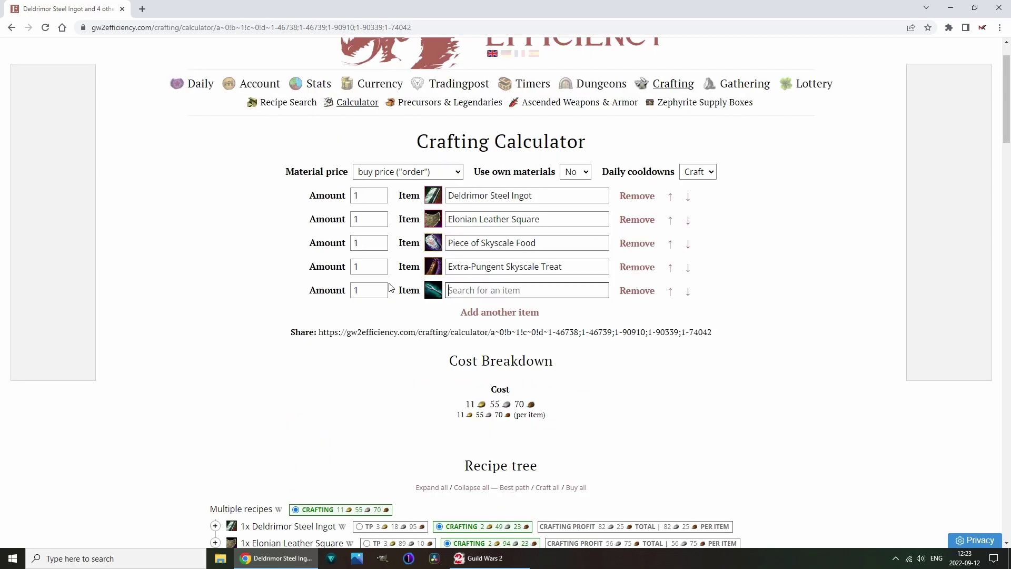
click(478, 319)
scroll(316, 353, down, 2)
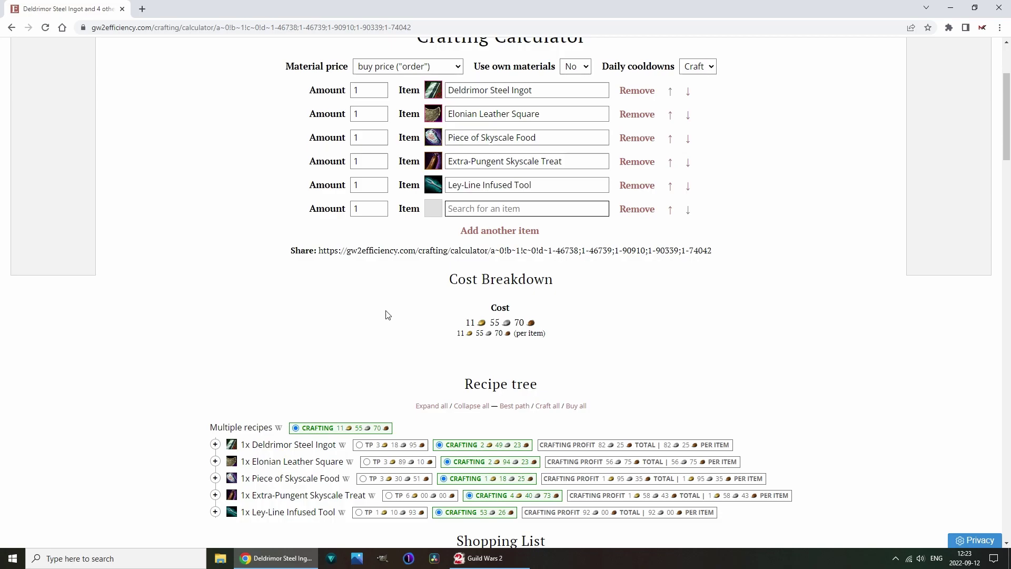
text(gr)
click(500, 237)
scroll(524, 442, down, 2)
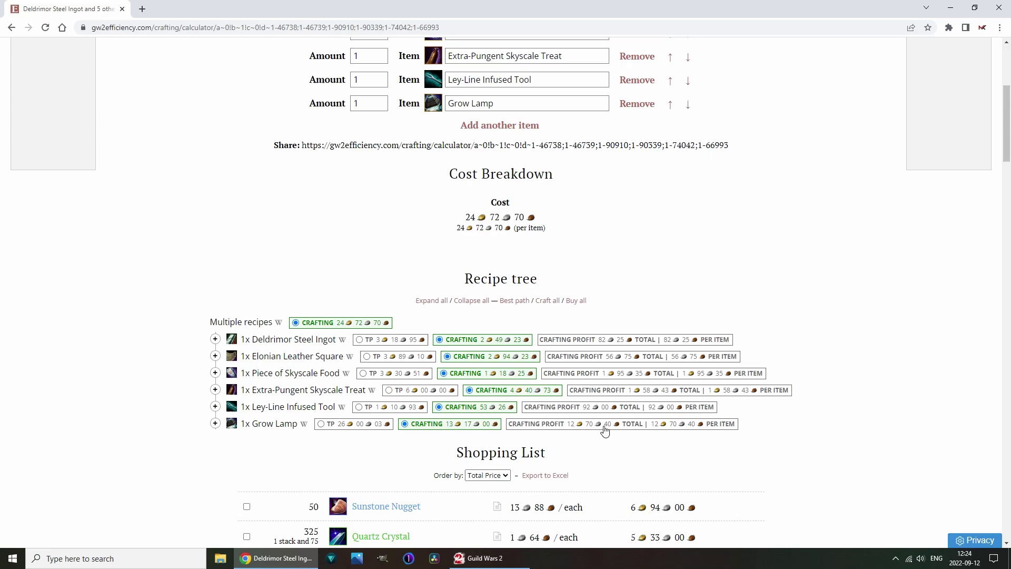
click(215, 425)
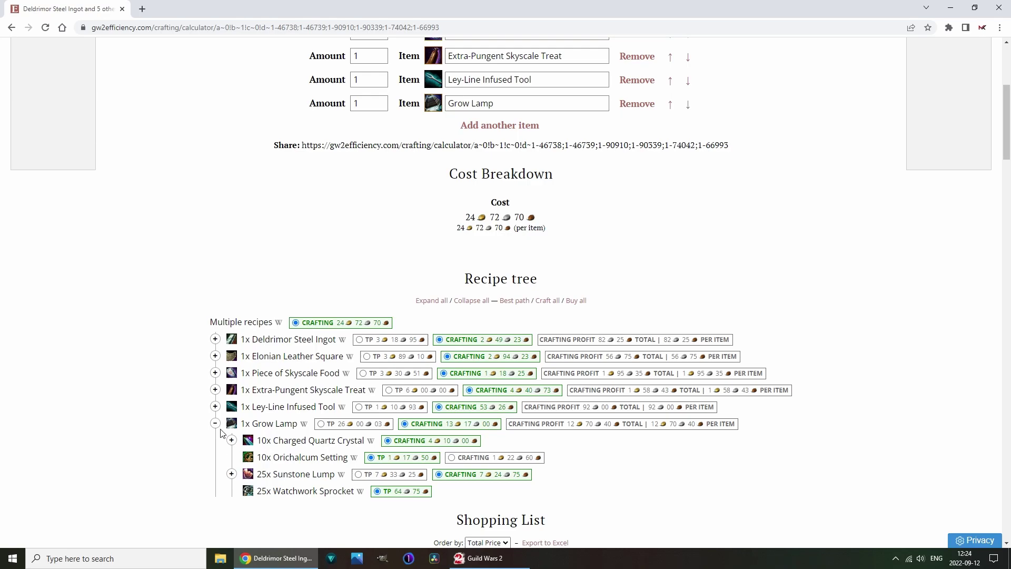
- Collapse Grow Lamp and inspect The Predator and The Hunter sub-recipes in the recipe tree
click(215, 423)
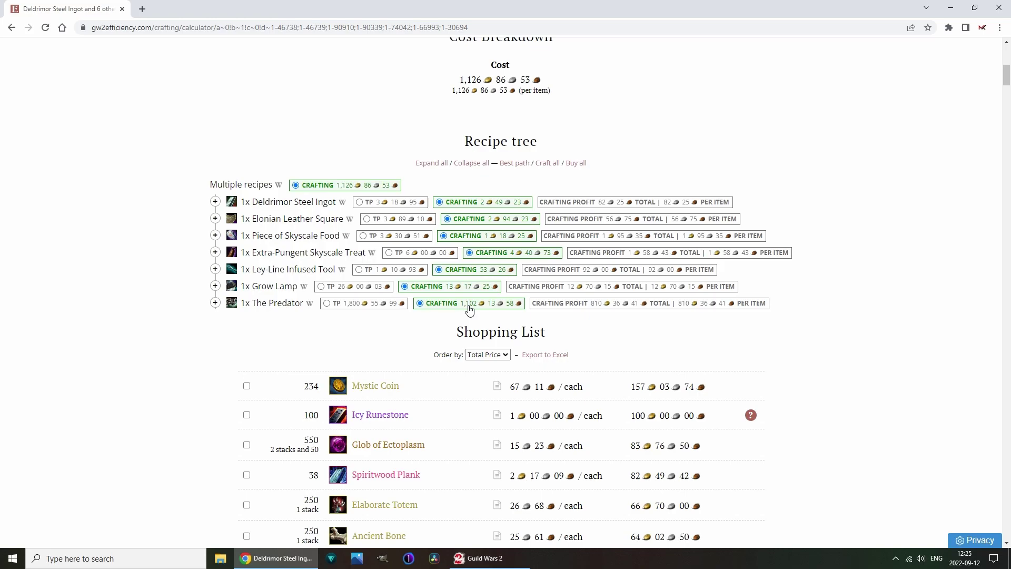
click(215, 303)
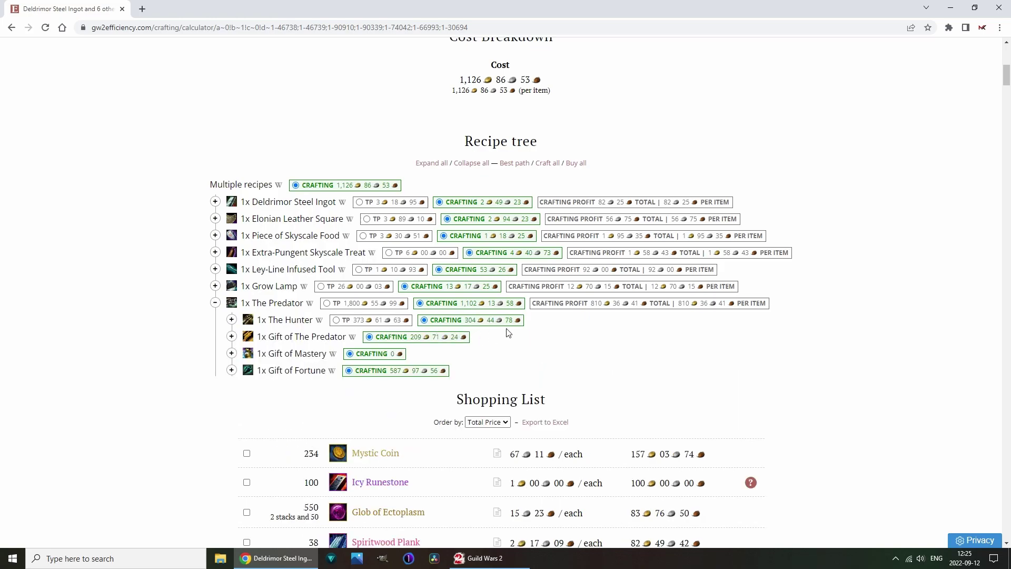
click(231, 319)
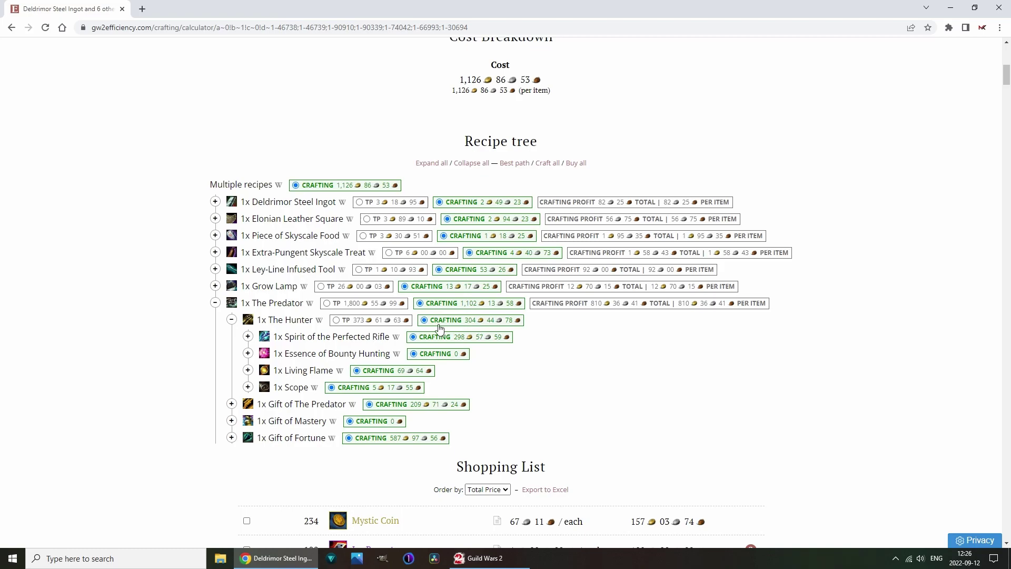
click(231, 320)
- Scroll through the Shopping List, then switch back to Guild Wars 2
scroll(456, 311, down, 1)
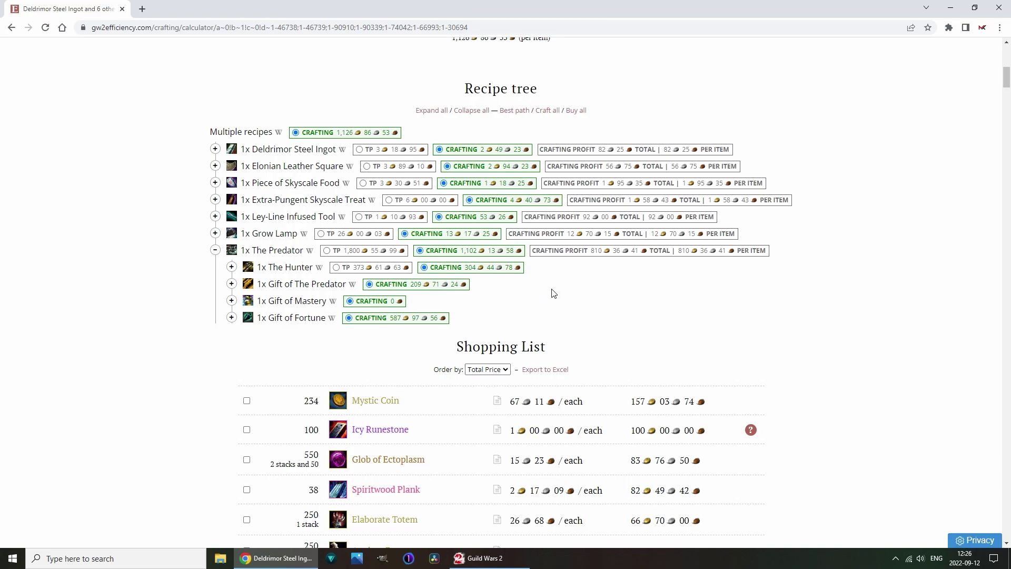
scroll(253, 316, down, 3)
scroll(252, 316, down, 2)
scroll(253, 316, down, 4)
scroll(254, 318, down, 2)
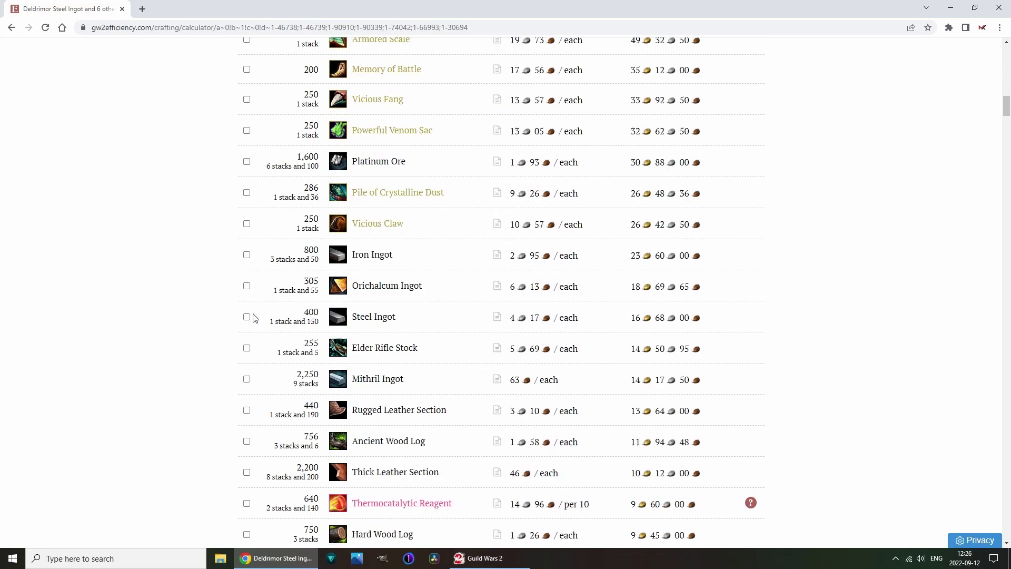
scroll(254, 318, up, 4)
scroll(254, 318, up, 5)
scroll(254, 318, up, 1)
scroll(254, 318, up, 1)
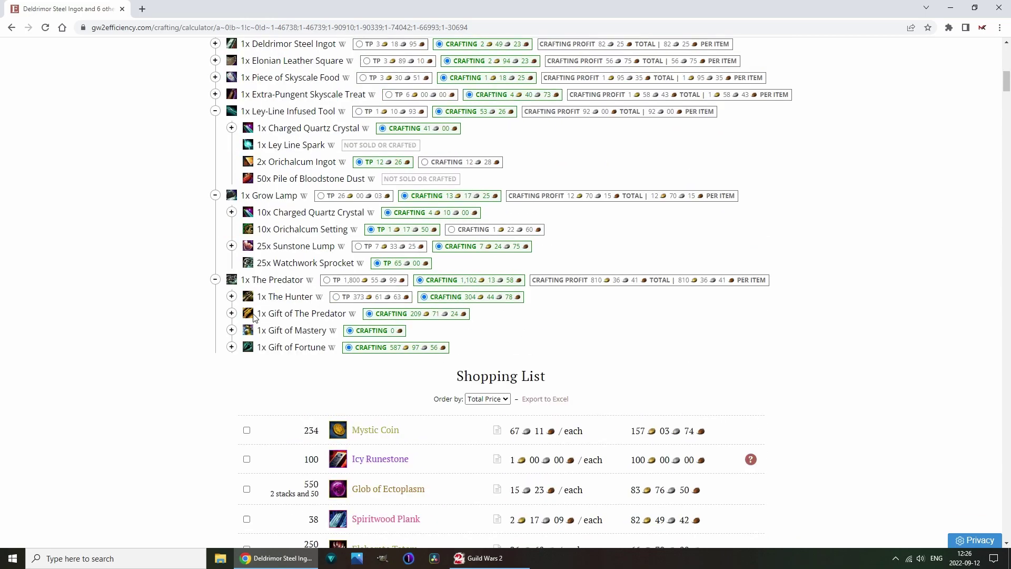
scroll(253, 318, up, 1)
key(alt+Tab)
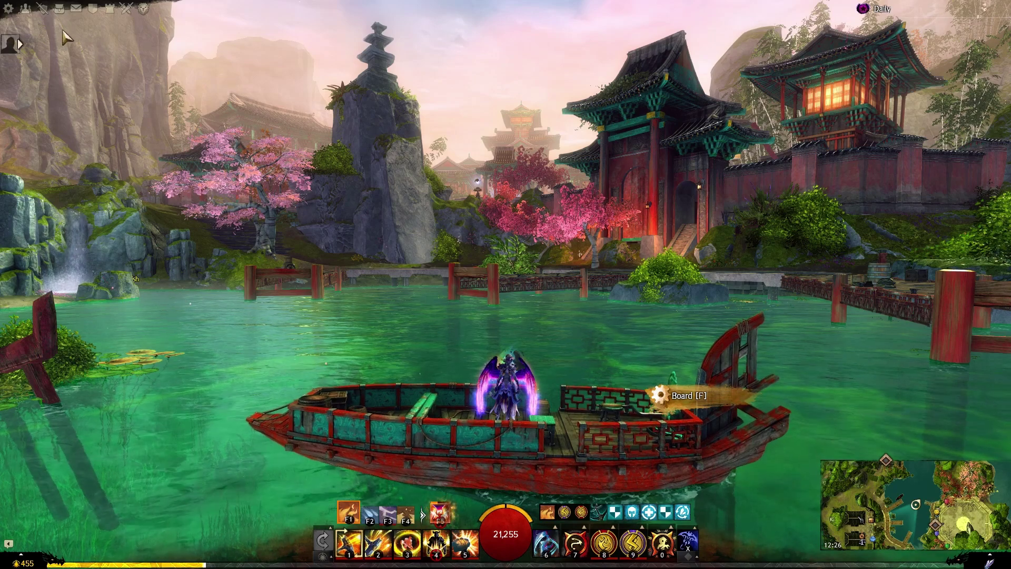
- Mail four bags to the first friend from the Contacts list
click(25, 10)
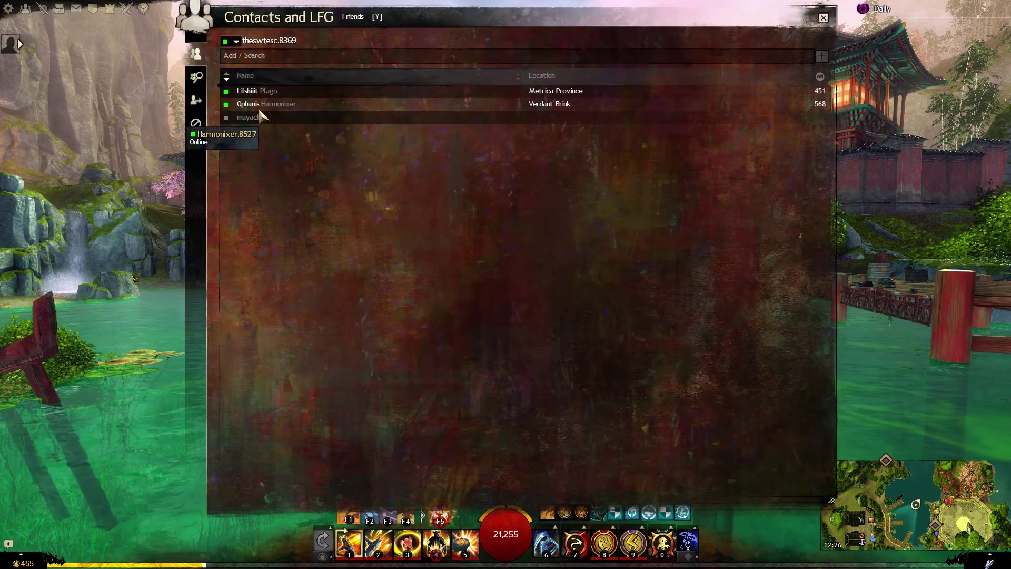
right_click(262, 95)
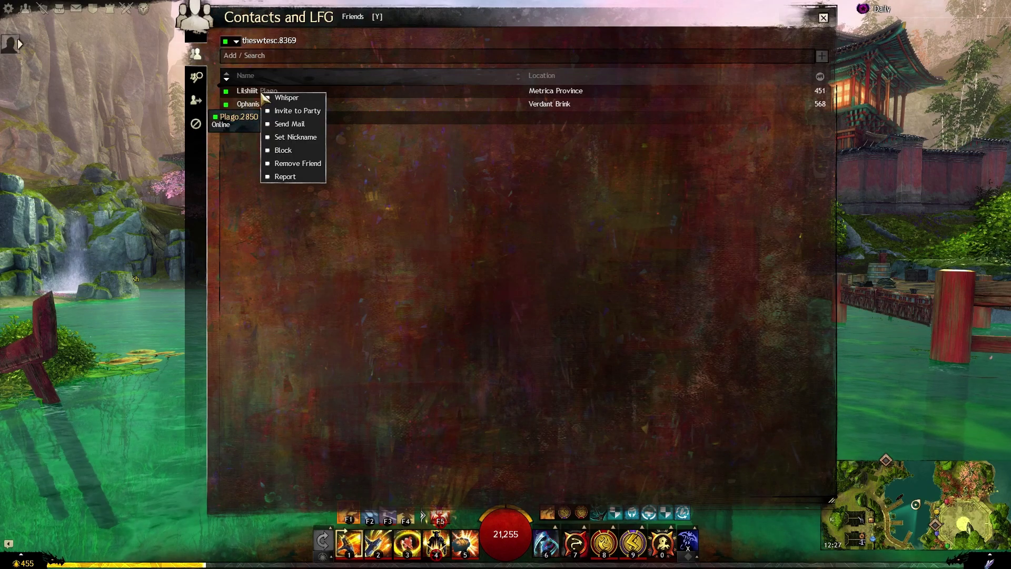
click(290, 124)
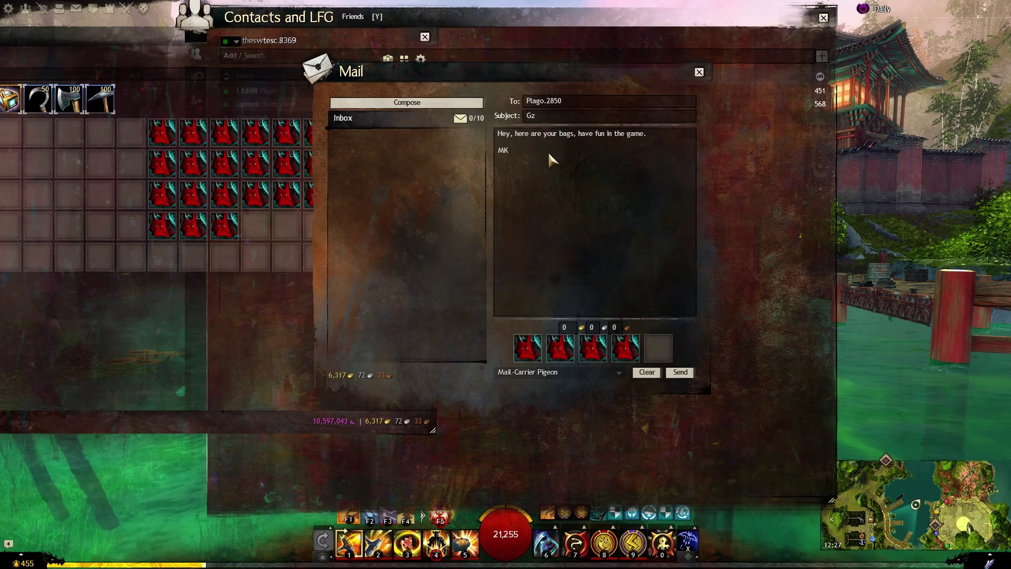
click(680, 373)
key(Return)
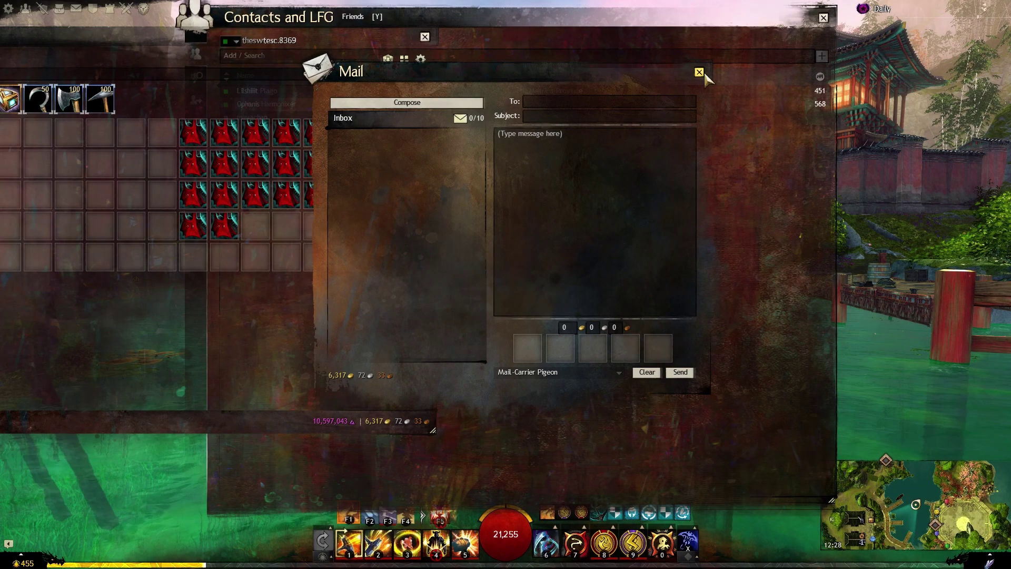
click(700, 73)
- Mail four bags to the second friend
right_click(266, 109)
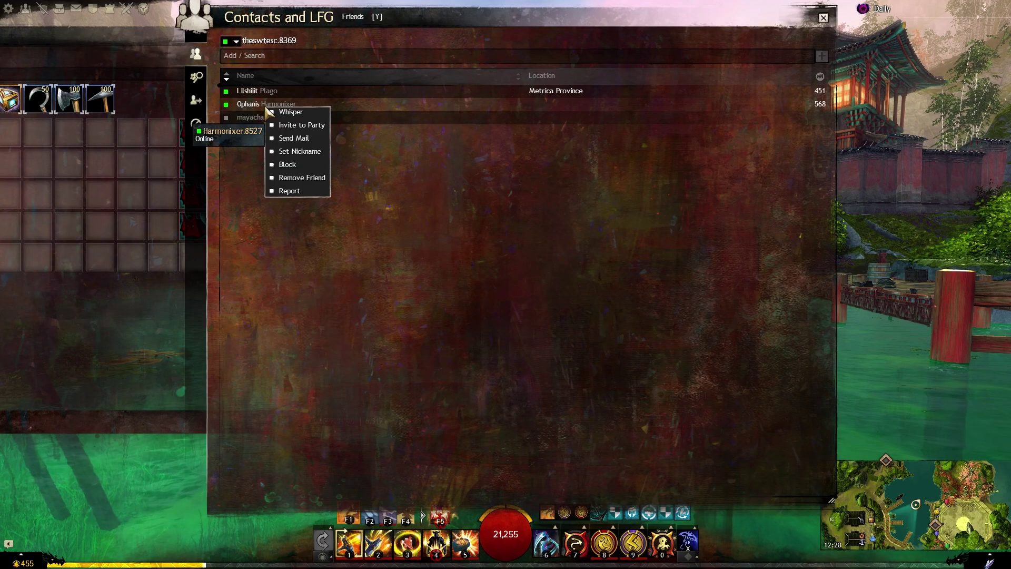
click(298, 139)
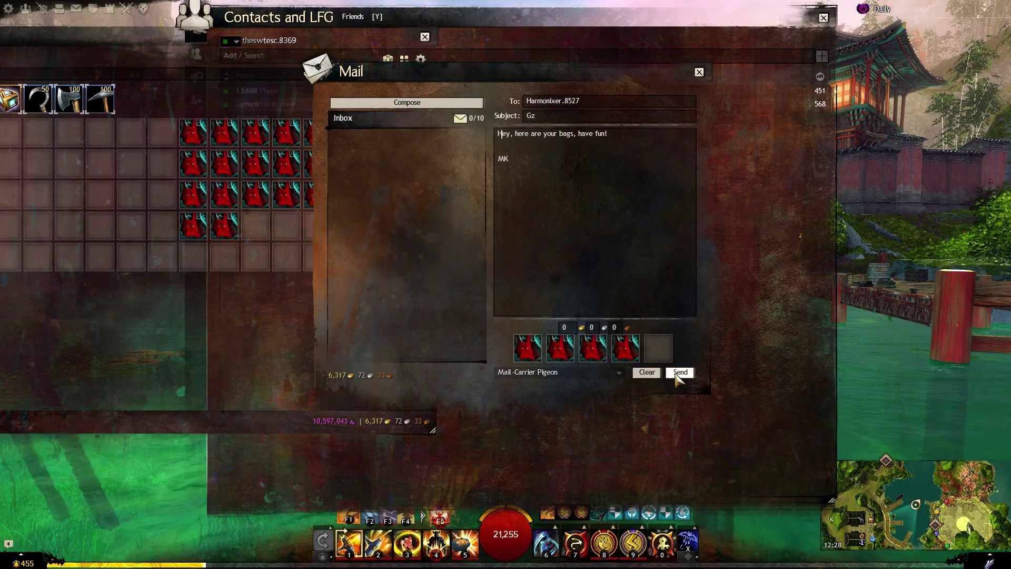
click(680, 373)
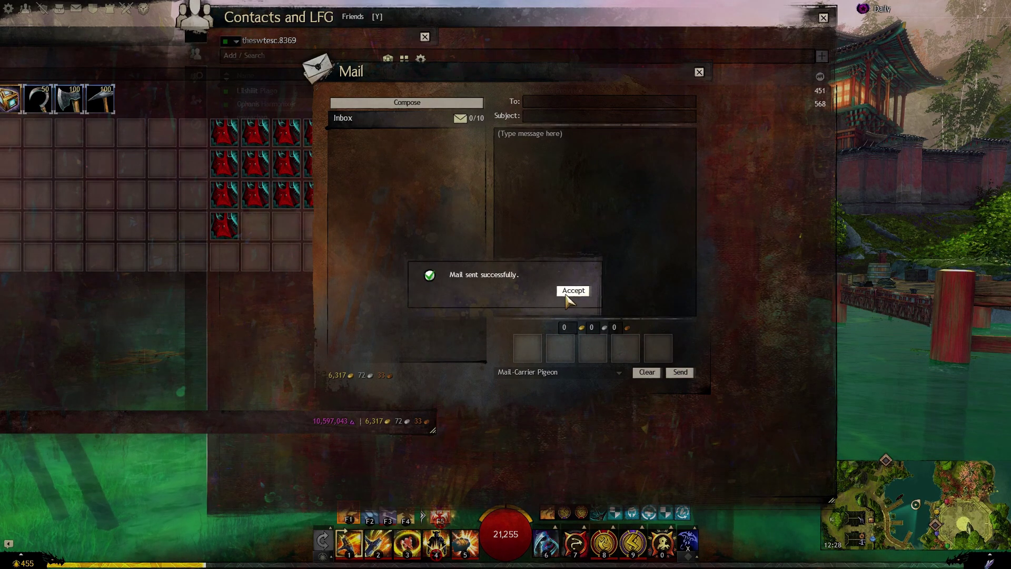
- Mail bags to the third friend from the Contacts list
click(568, 294)
right_click(258, 118)
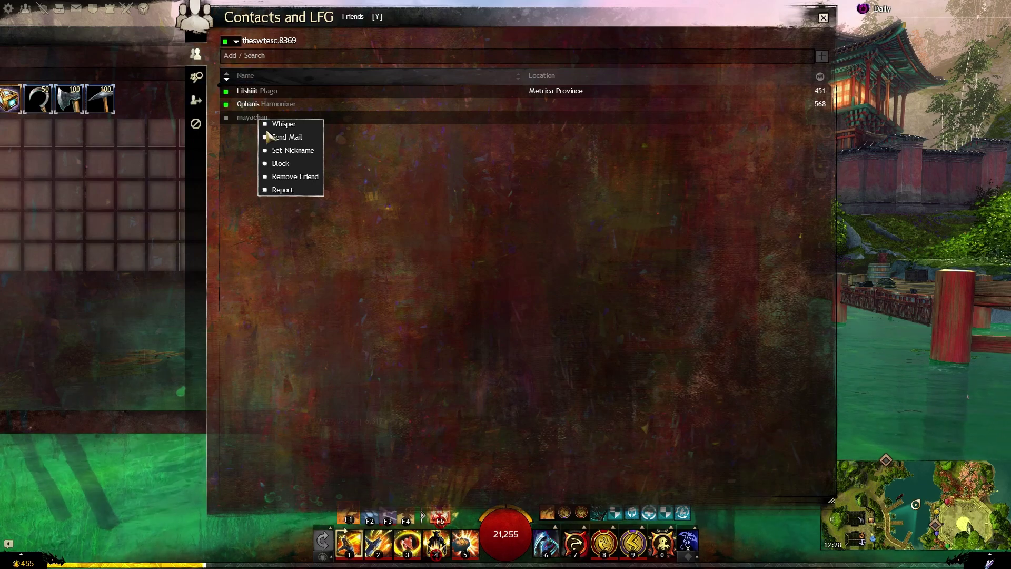
click(276, 137)
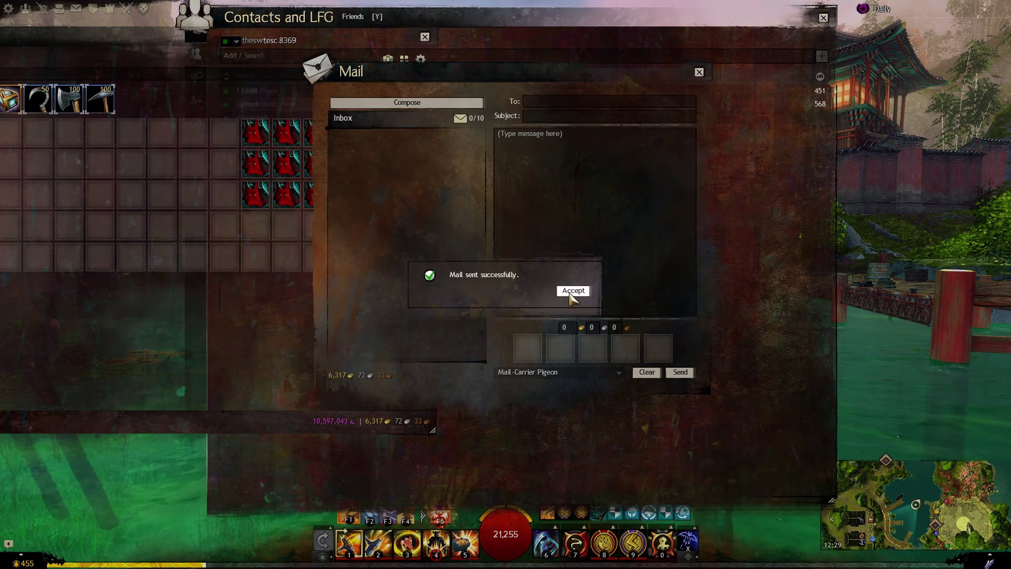
click(569, 291)
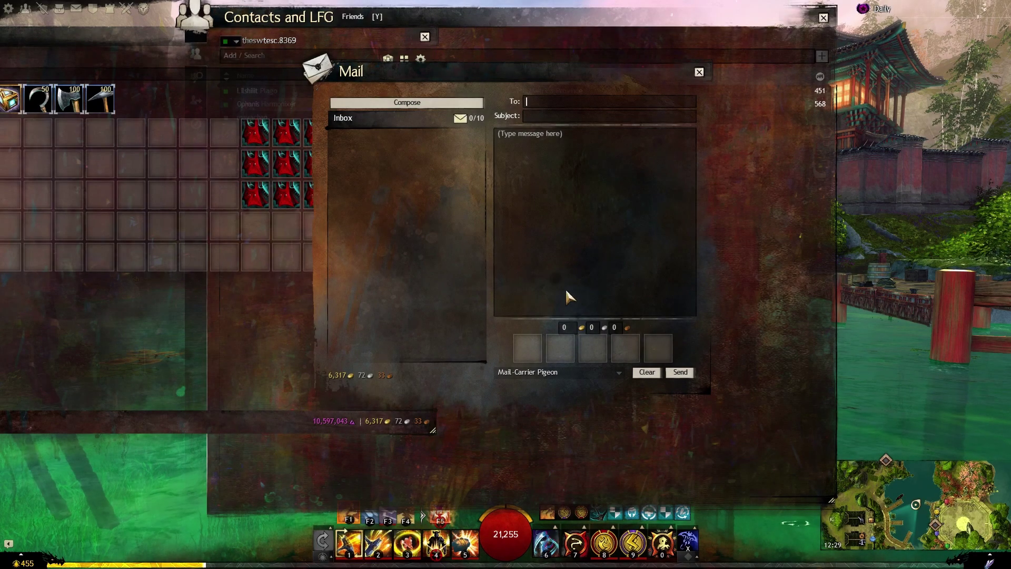
- Send a 'Bonus' mail with three bags, acknowledge the excessive messaging block, and recentre the inventory
click(192, 61)
click(527, 146)
text(For character name :))
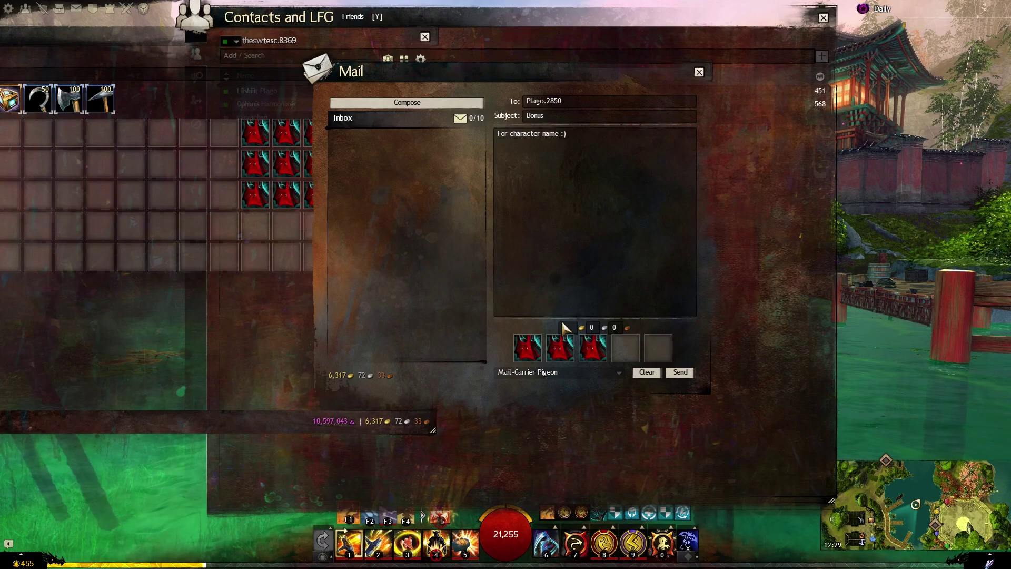
key(Return)
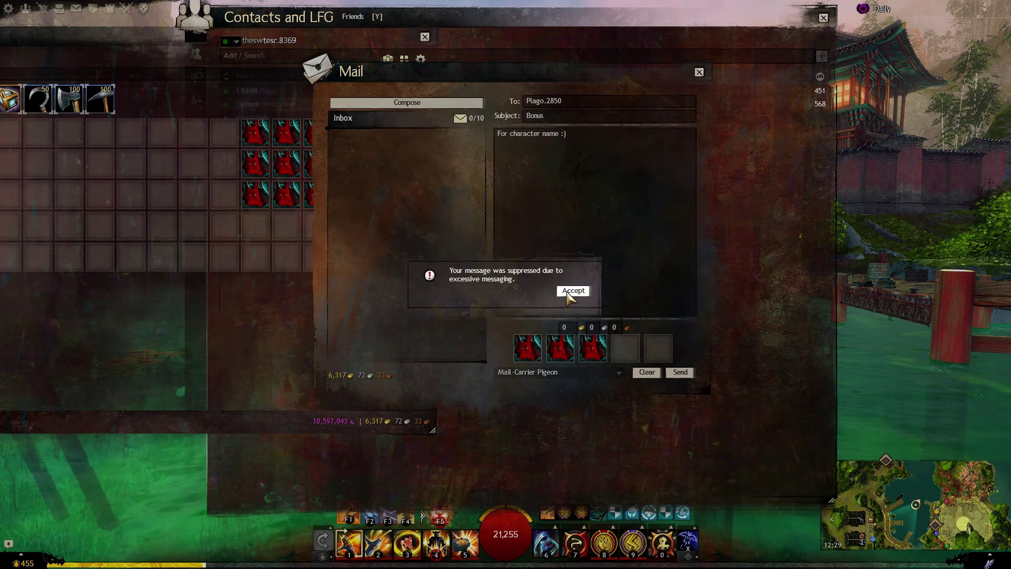
click(568, 291)
key(Escape)
mouse_move(109, 41)
mouse_down()
mouse_move(369, 92)
mouse_move(496, 144)
mouse_up()
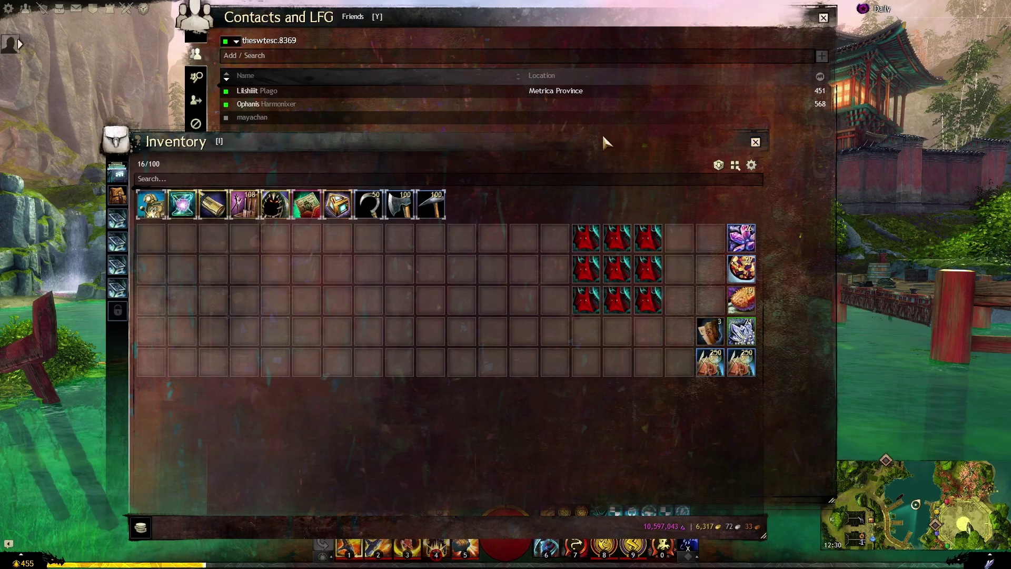
- Close the Inventory and Contacts windows and jump off the boat deck twice
click(755, 142)
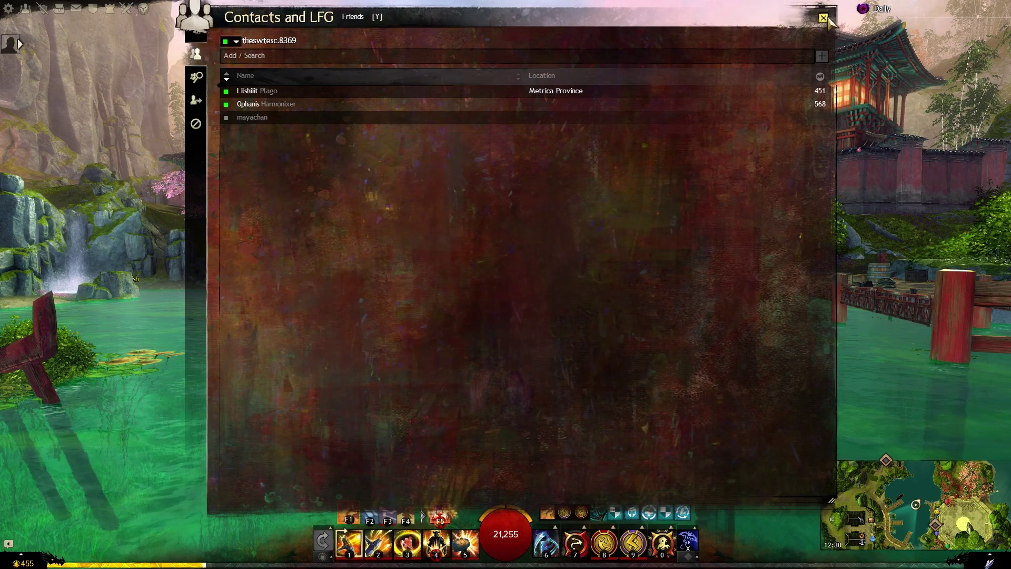
click(823, 17)
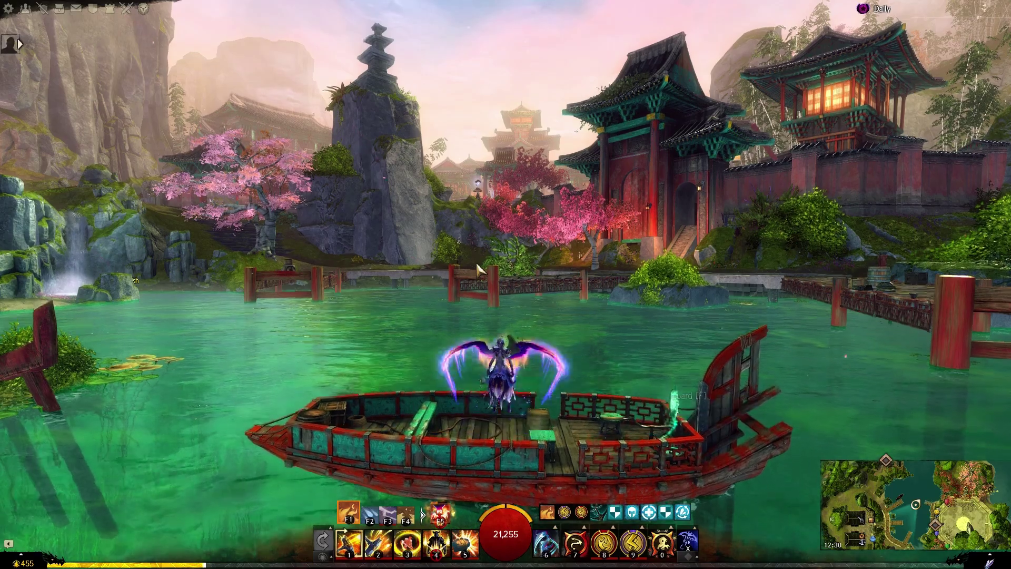
key(space)
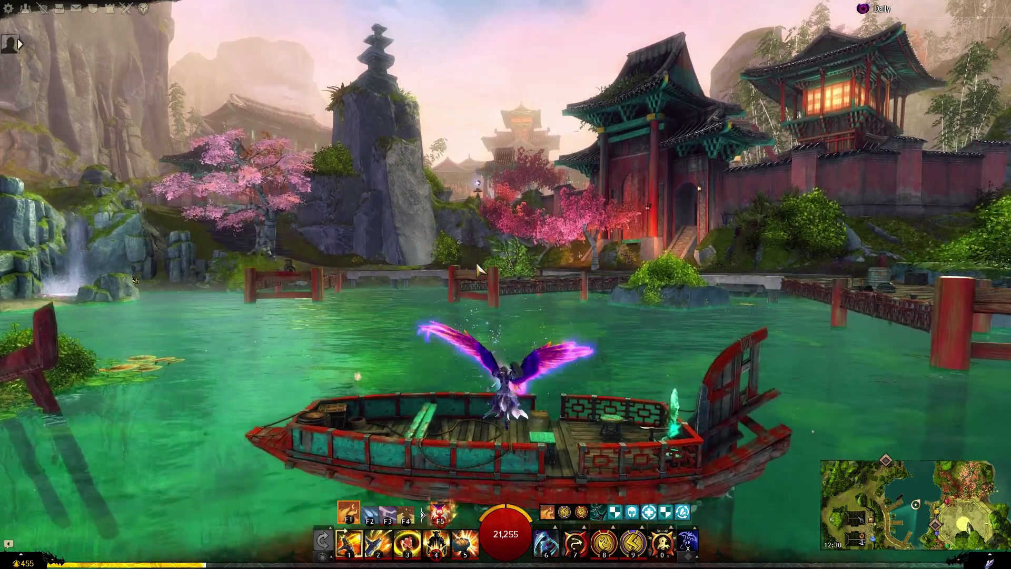
key(space)
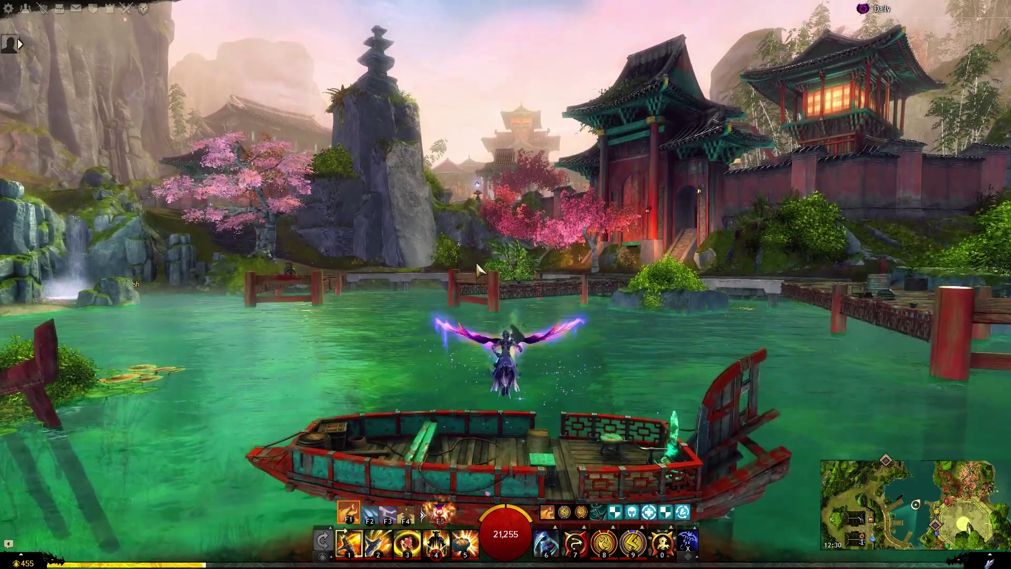